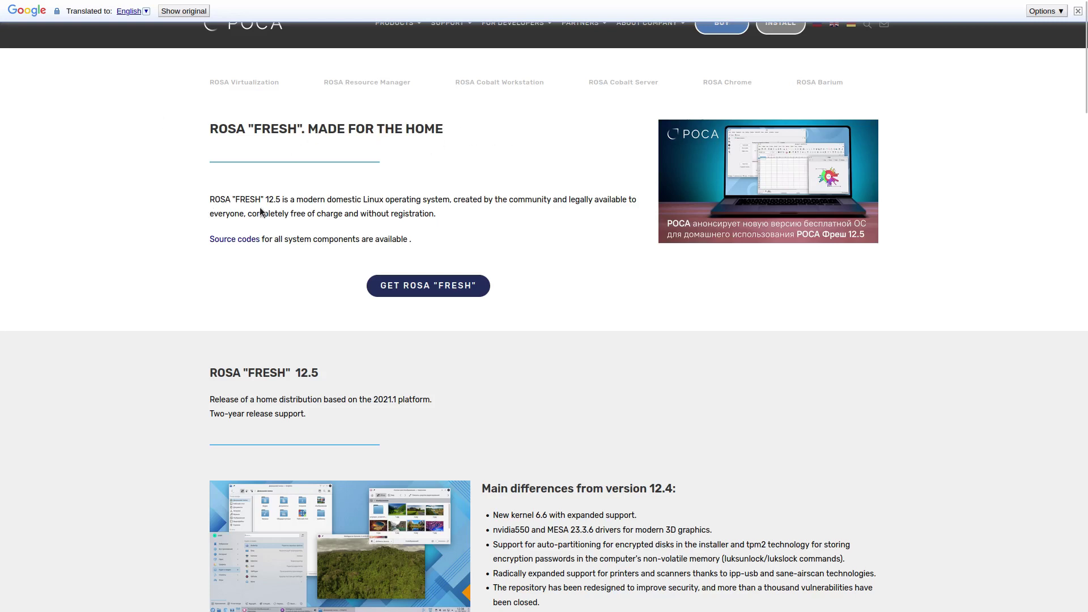
Read the ROSA Fresh 12.5 release notes, highlighting the intro, source-code and nvidia550/MESA driver lines.
{"action": "triple_click", "coordinate": [302, 213]}
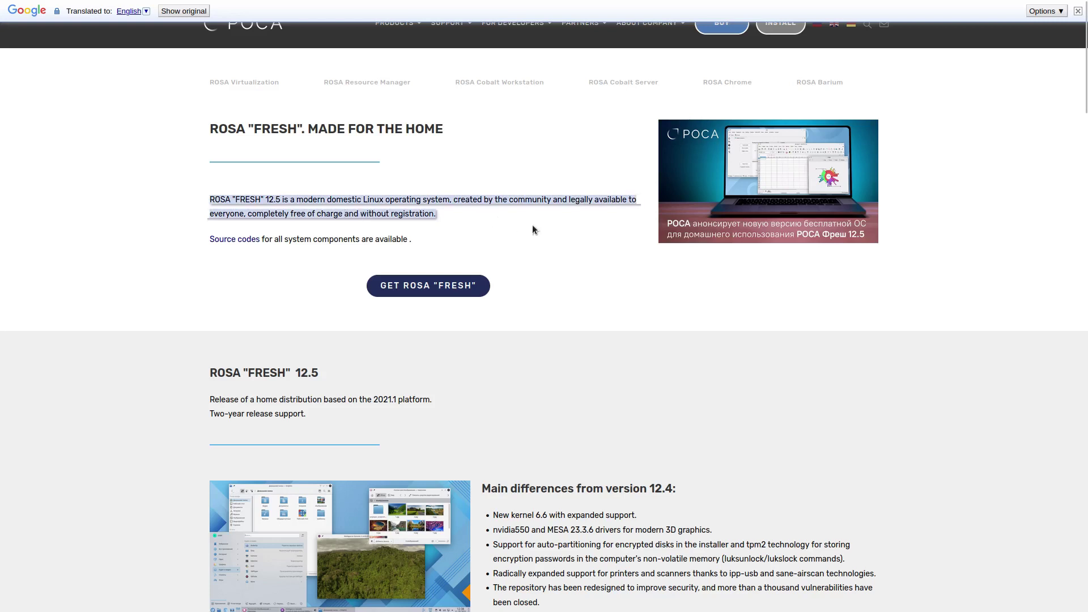
{"action": "left_click", "coordinate": [520, 239]}
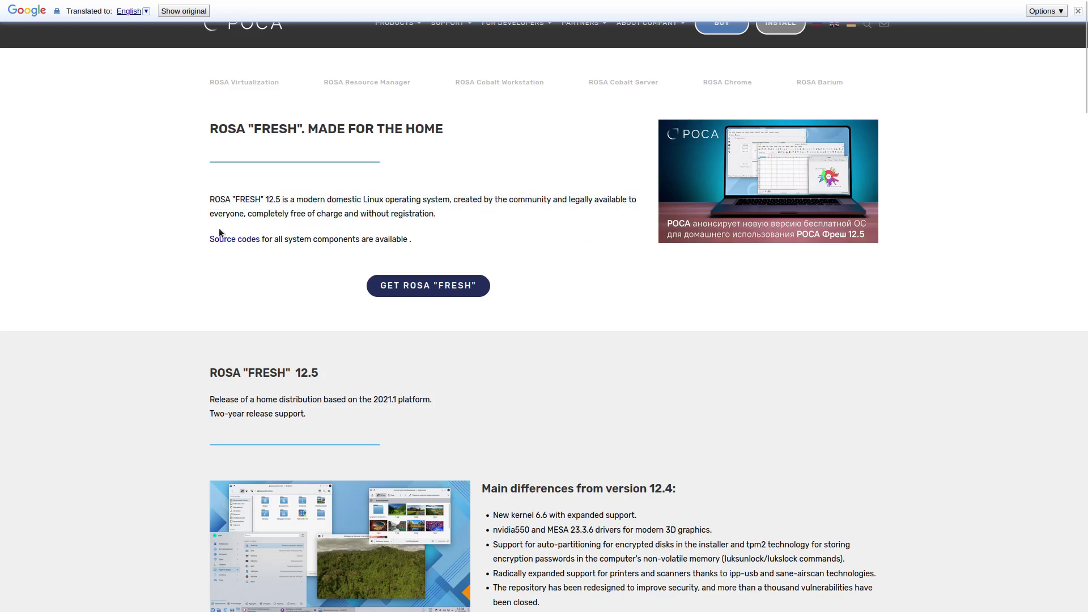
{"action": "triple_click", "coordinate": [356, 239]}
{"action": "left_click", "coordinate": [441, 235]}
{"action": "scroll", "coordinate": [675, 342], "scroll_direction": "down", "scroll_amount": 5}
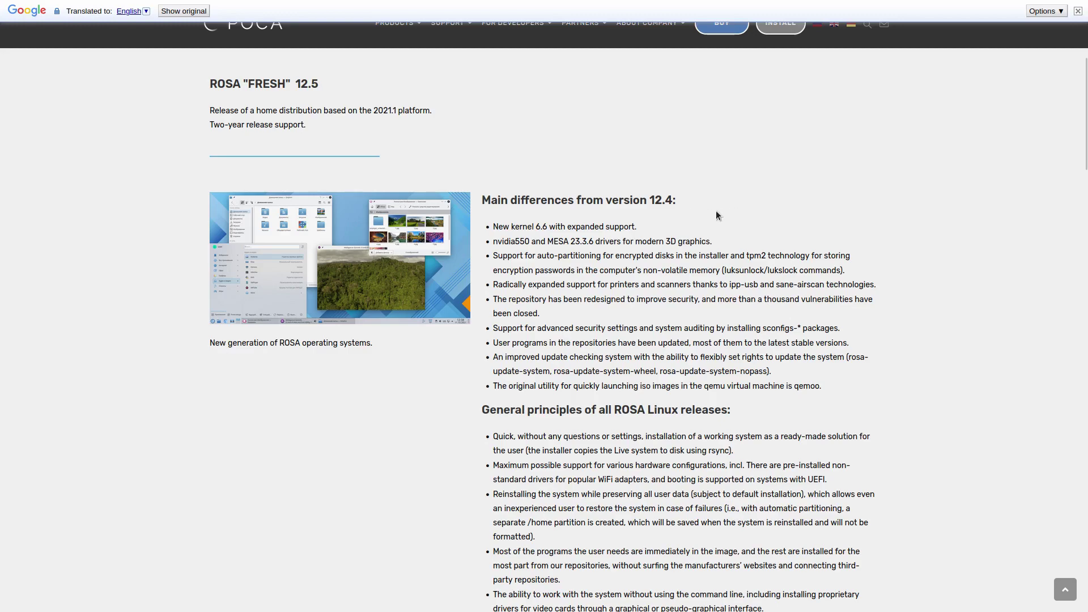
{"action": "scroll", "coordinate": [542, 313], "scroll_direction": "up", "scroll_amount": 4}
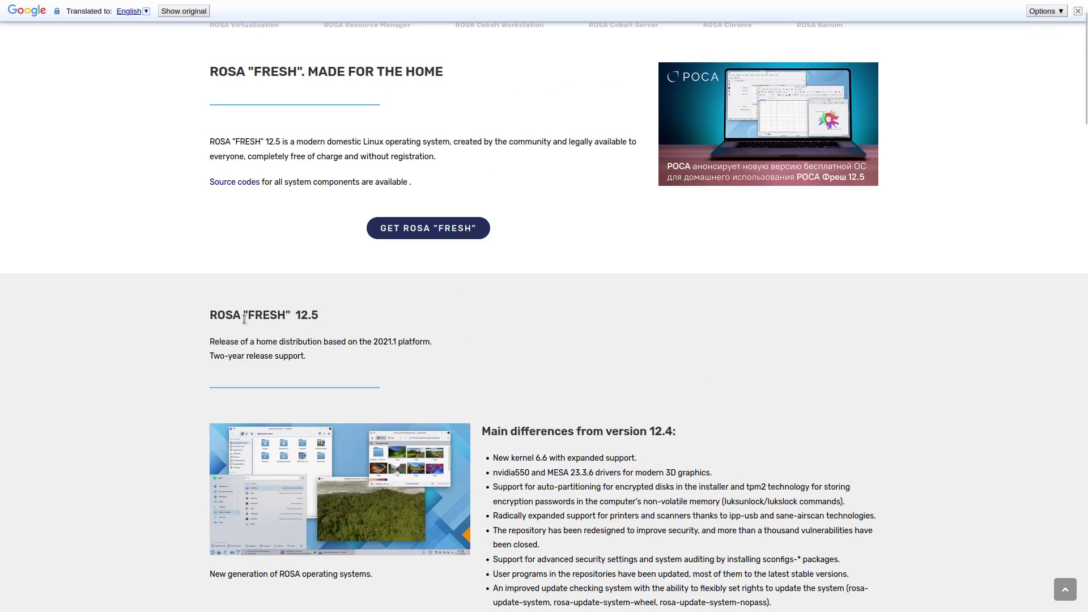
{"action": "scroll", "coordinate": [798, 328], "scroll_direction": "down", "scroll_amount": 5}
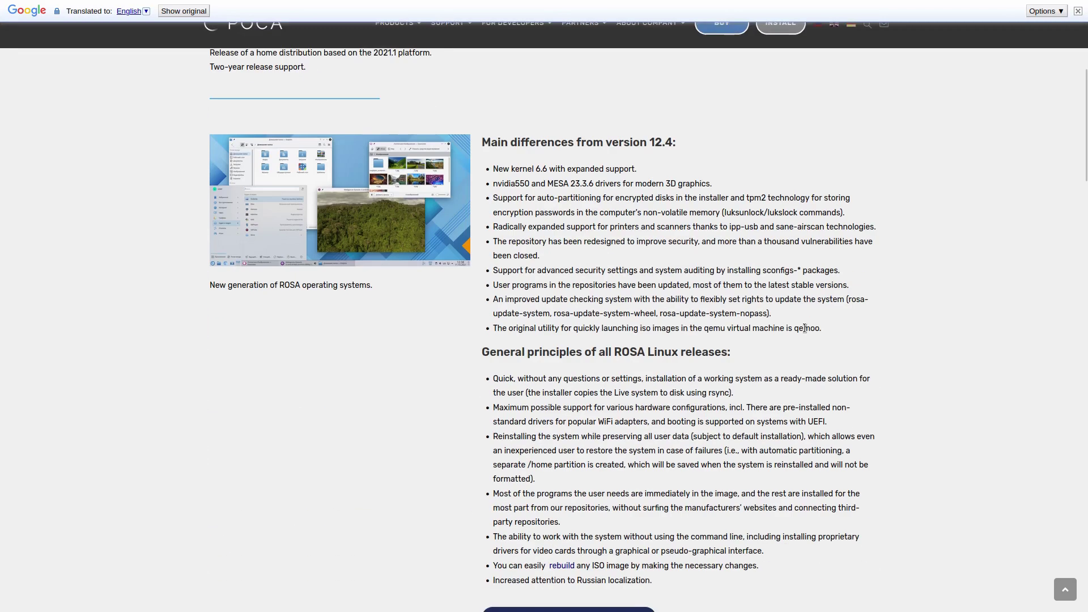
{"action": "triple_click", "coordinate": [552, 182]}
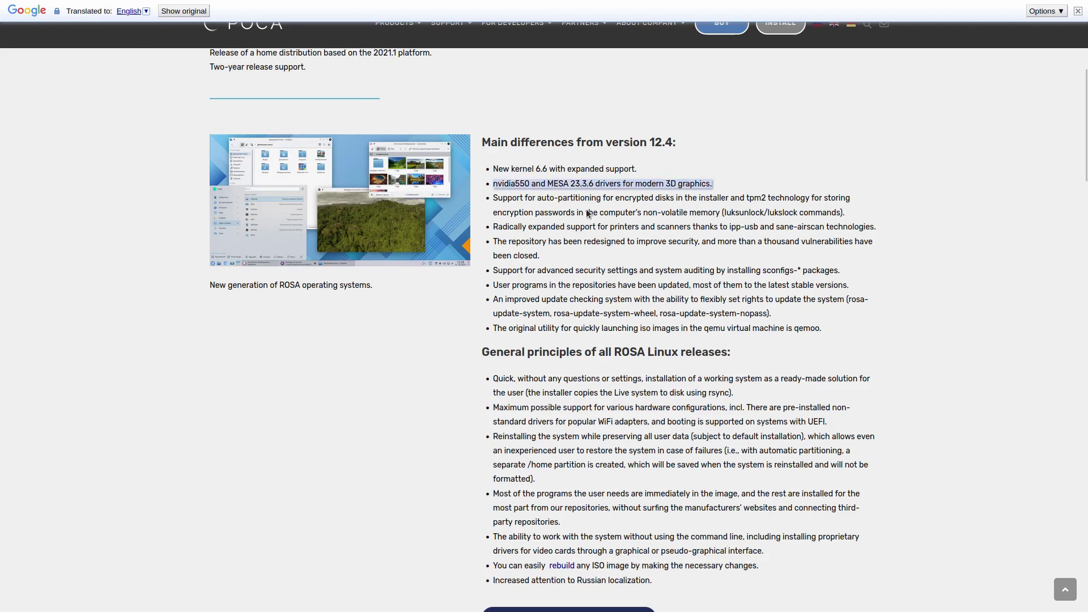
{"action": "left_click", "coordinate": [550, 186]}
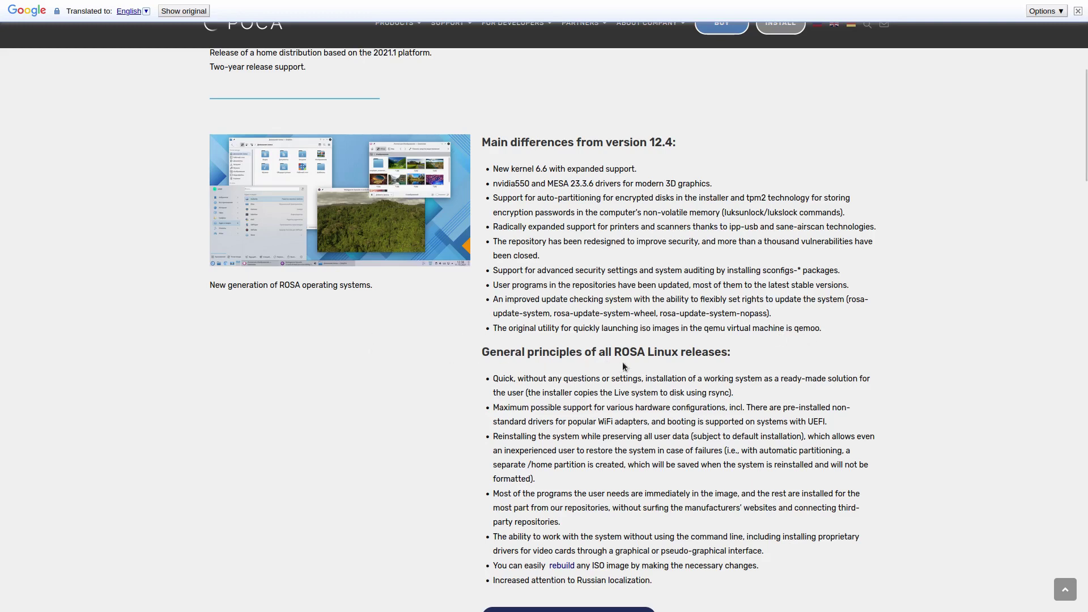
Launch the ROSA Linux Plasma installer and continue in English (United States) to the summary.
{"action": "triple_click", "coordinate": [719, 356]}
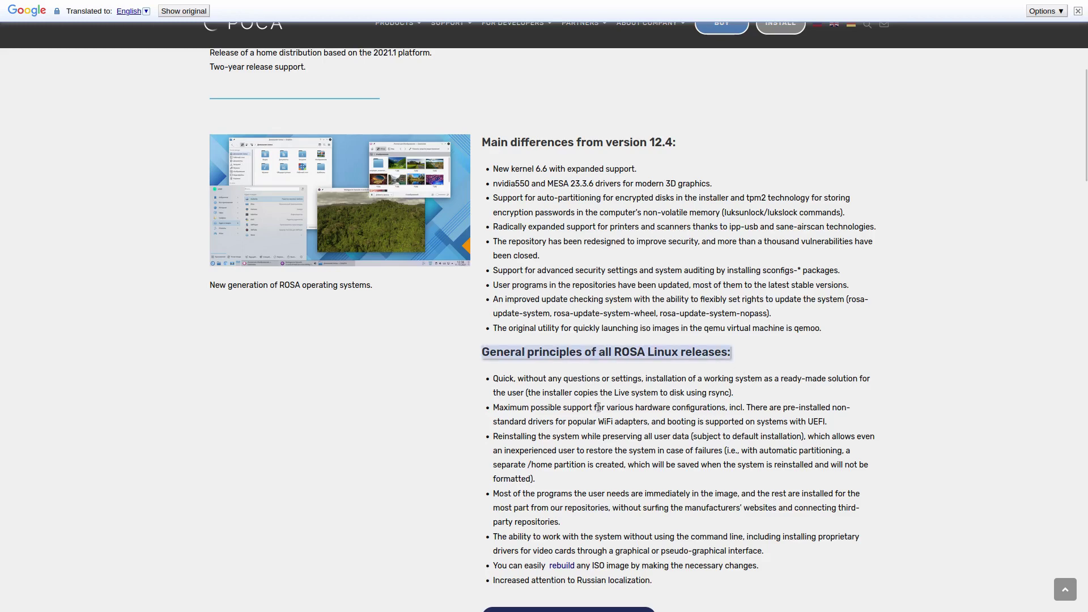
{"action": "scroll", "coordinate": [526, 403], "scroll_direction": "up", "scroll_amount": 6}
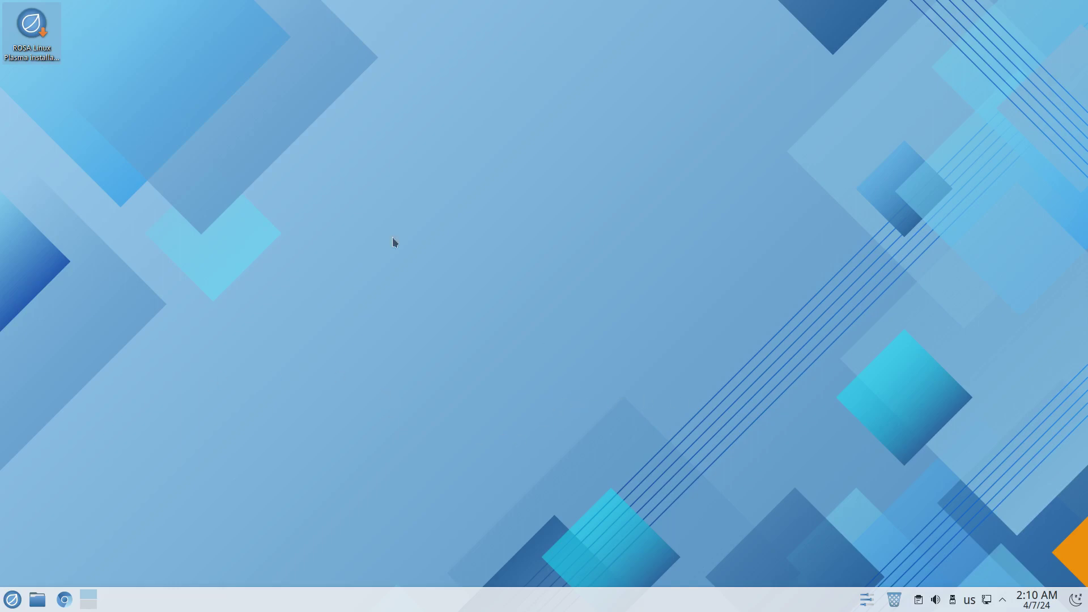
{"action": "double_click", "coordinate": [35, 32]}
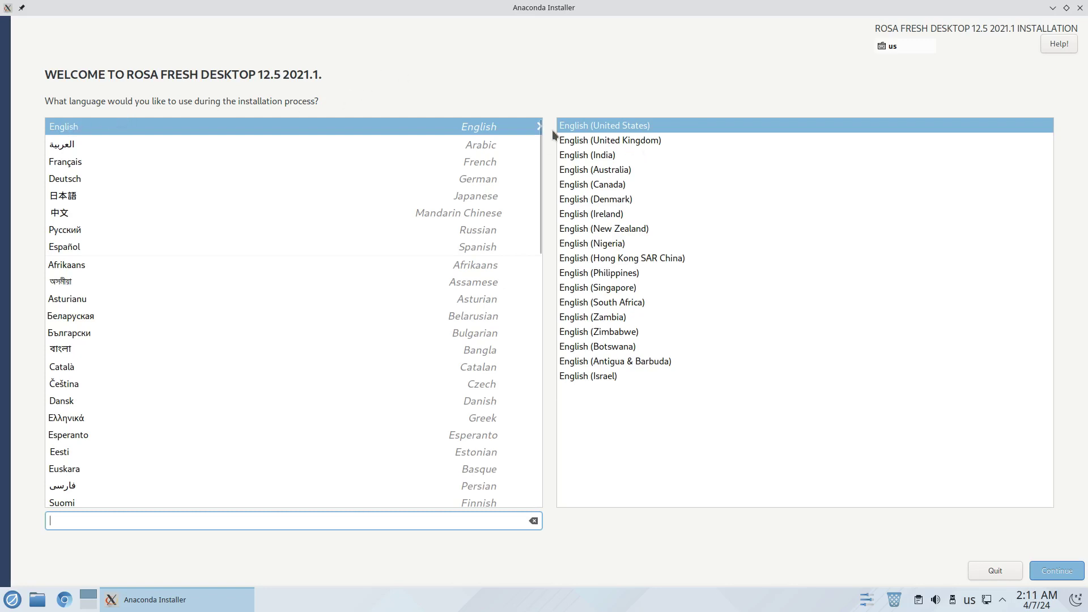
{"action": "left_click", "coordinate": [1057, 571]}
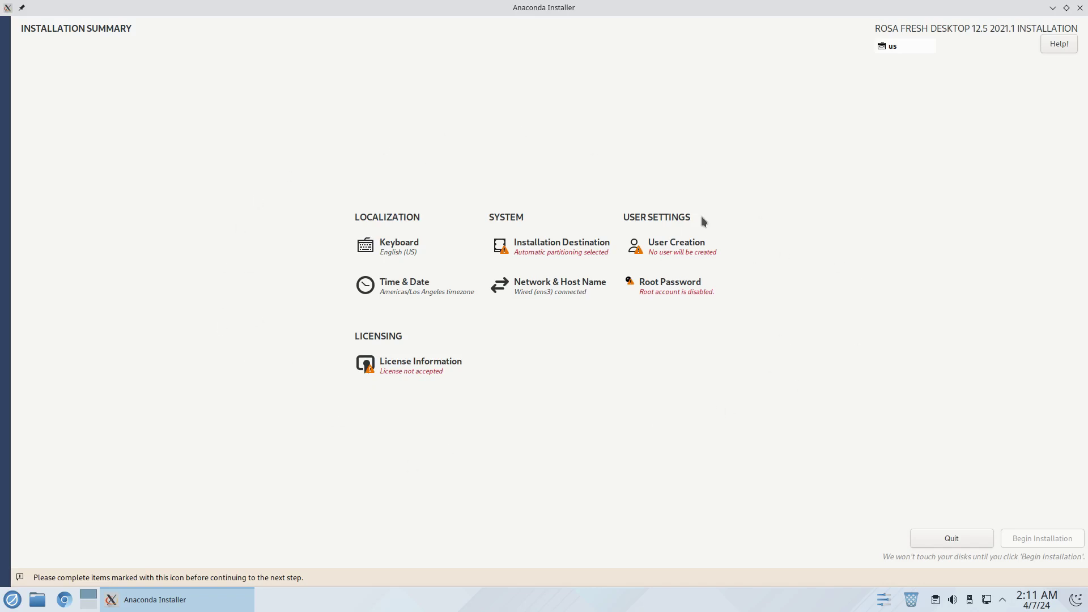
Choose the 20 GiB ATA QEMU HARDDISK with automatic partitioning as the installation destination.
{"action": "left_click", "coordinate": [501, 248]}
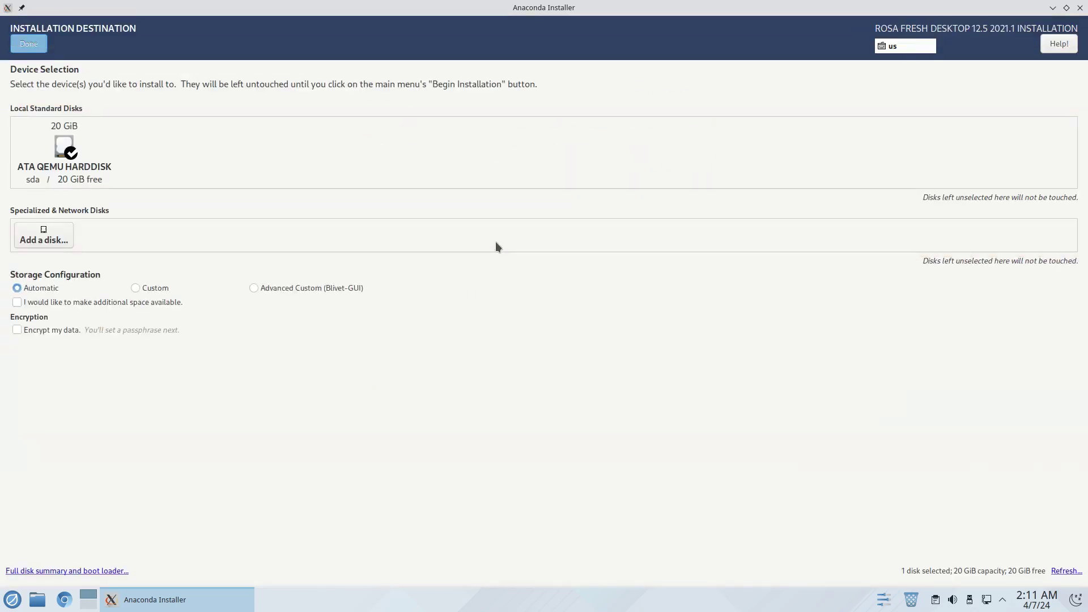
{"action": "left_click", "coordinate": [34, 138]}
{"action": "left_click", "coordinate": [40, 138]}
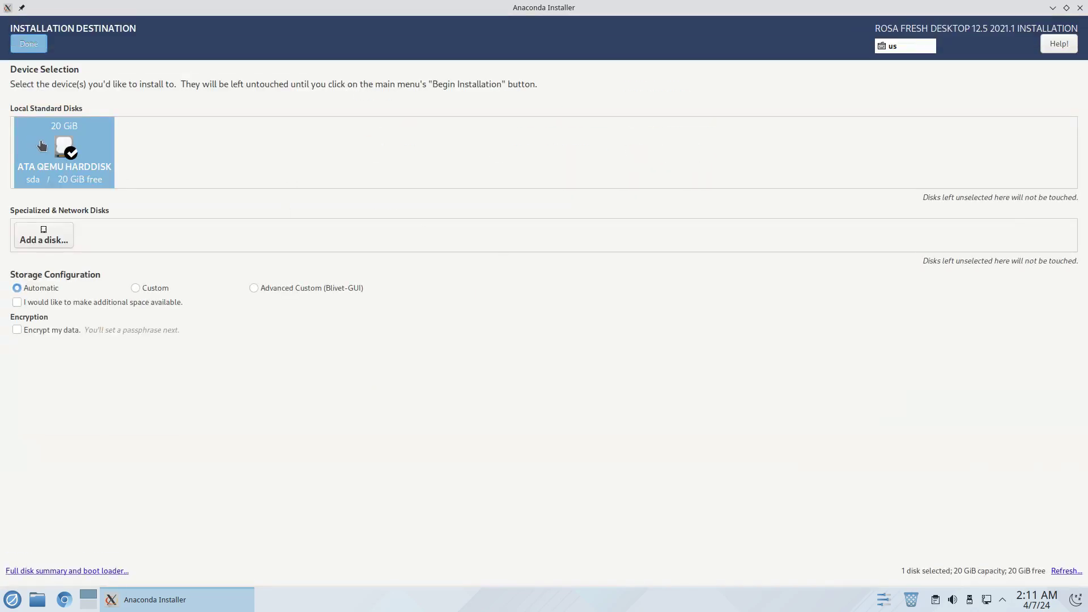
{"action": "left_click", "coordinate": [36, 50]}
{"action": "left_click", "coordinate": [34, 52]}
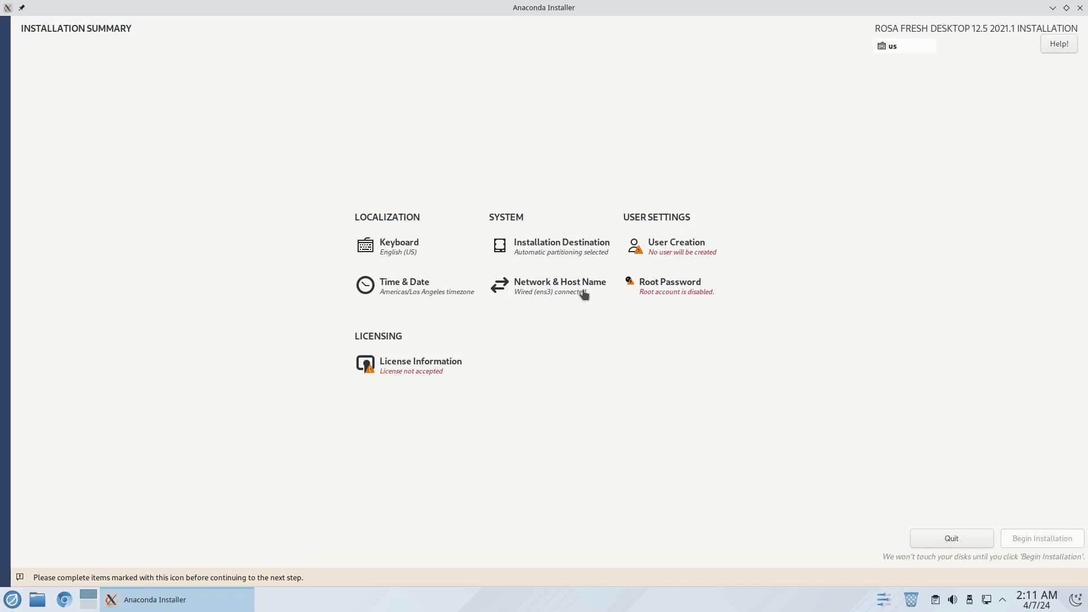
Create the administrator user by entering the user's full name and a password.
{"action": "left_click", "coordinate": [641, 249]}
{"action": "type", "text": "linuxhub"}
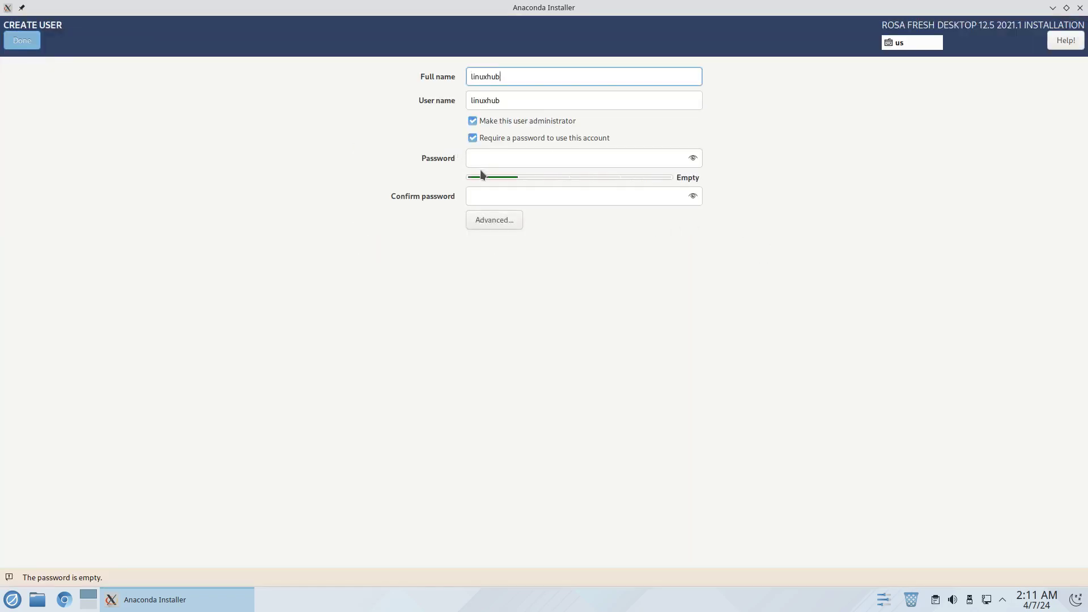
{"action": "left_click", "coordinate": [475, 158]}
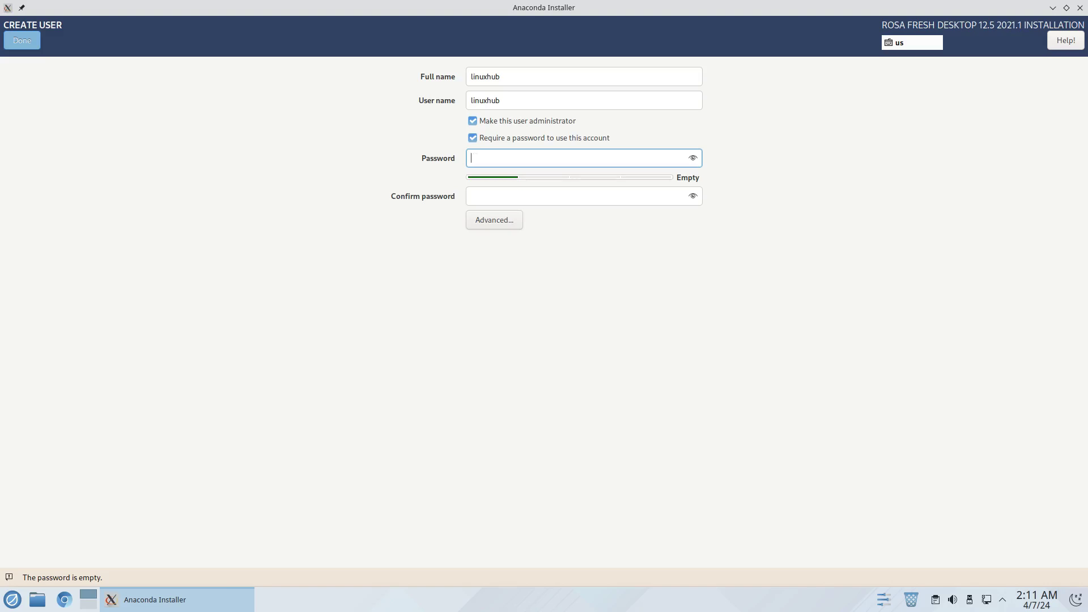
{"action": "type", "text": "1234"}
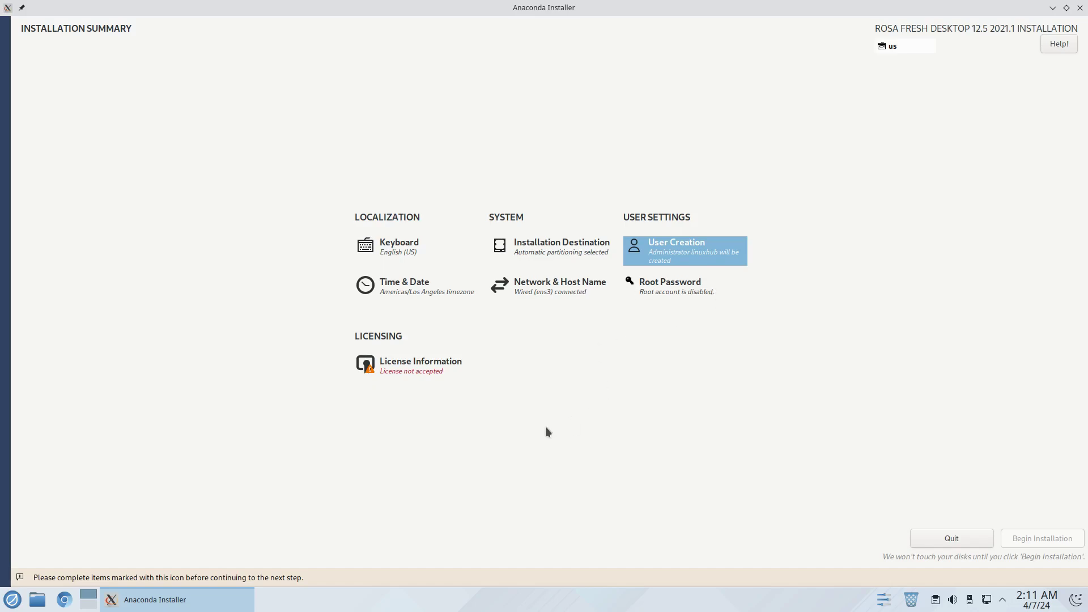
Accept the ROSA license agreement and begin installing the system to disk.
{"action": "left_click", "coordinate": [392, 374]}
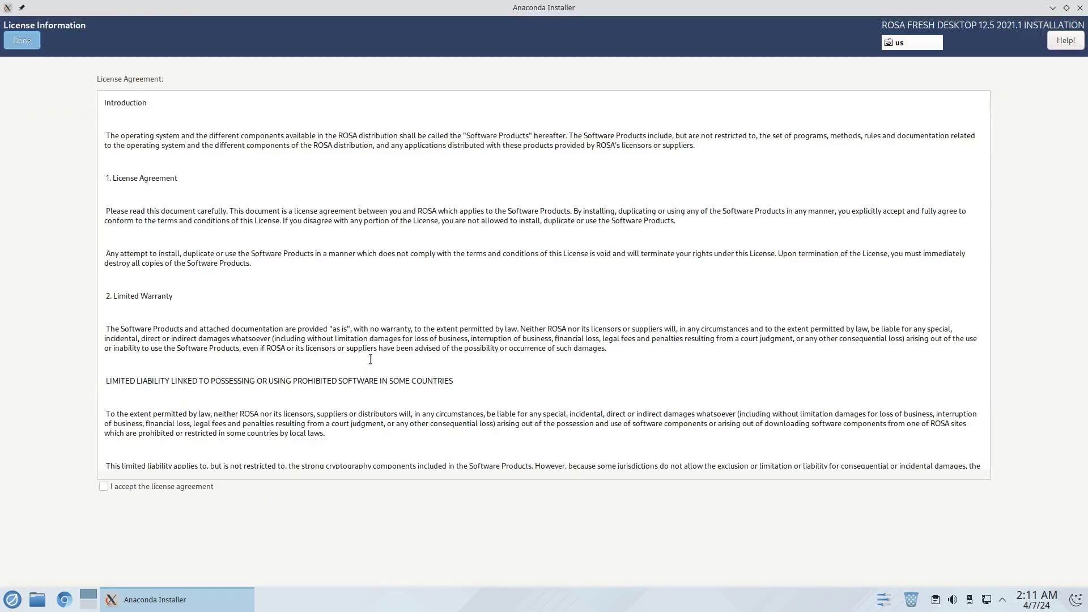
{"action": "left_click", "coordinate": [103, 487]}
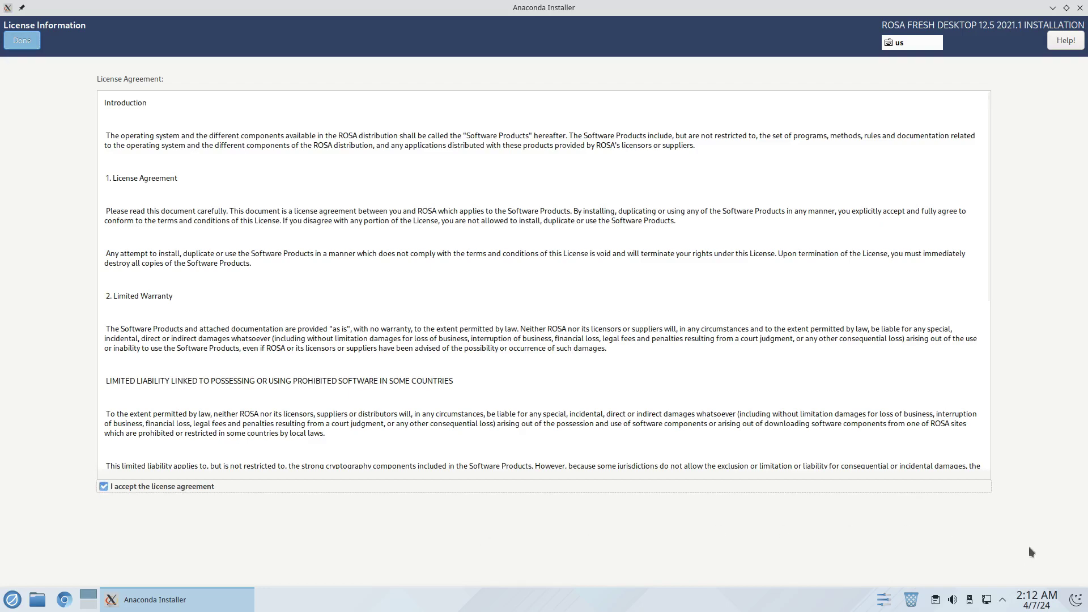
{"action": "left_click", "coordinate": [22, 40]}
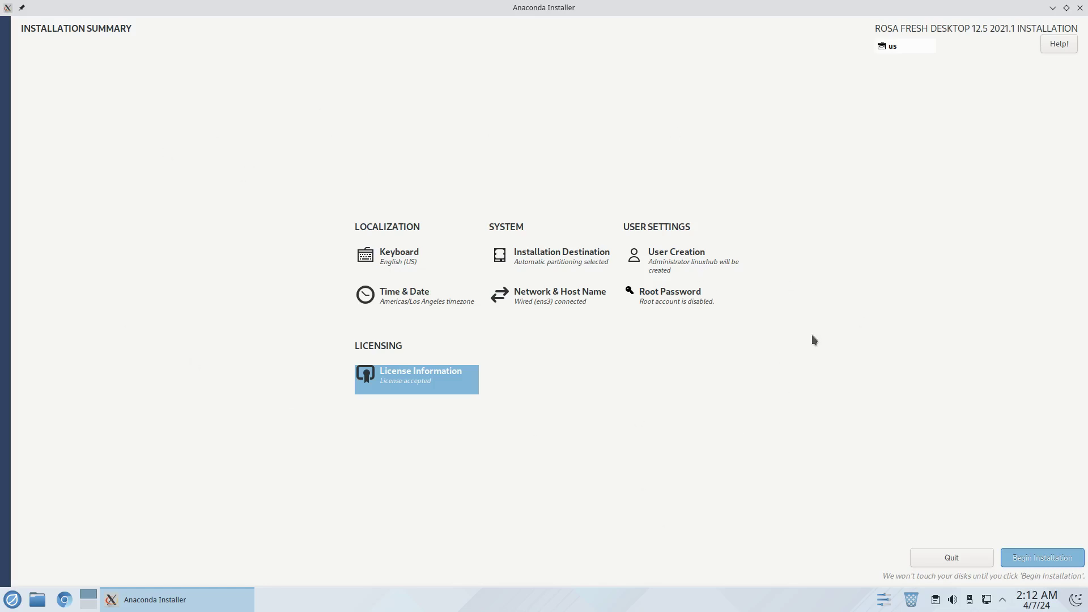
{"action": "left_click", "coordinate": [1037, 557]}
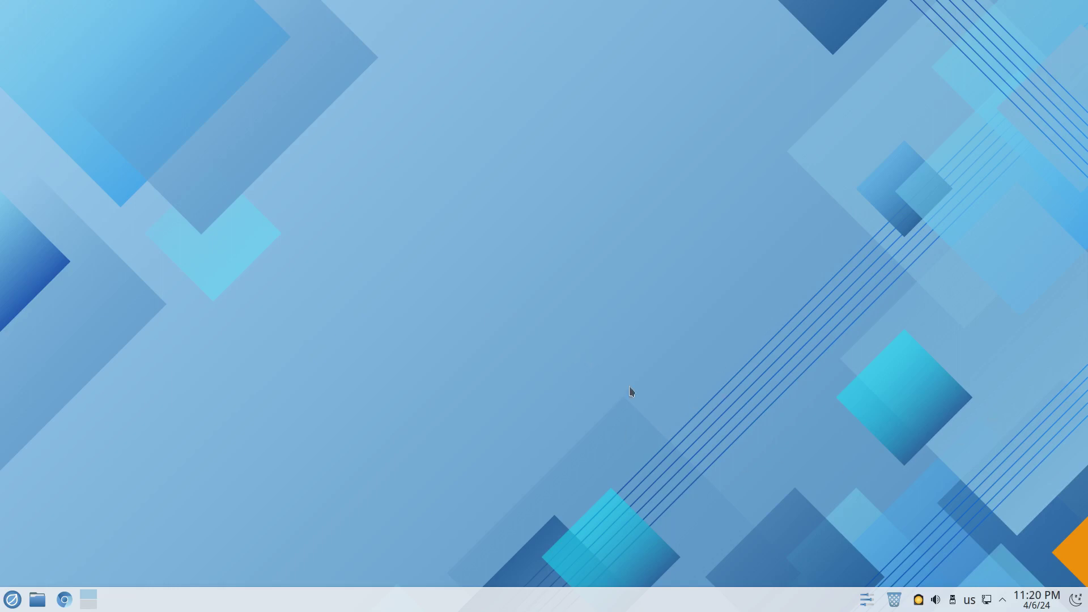
{"action": "left_click", "coordinate": [1002, 602]}
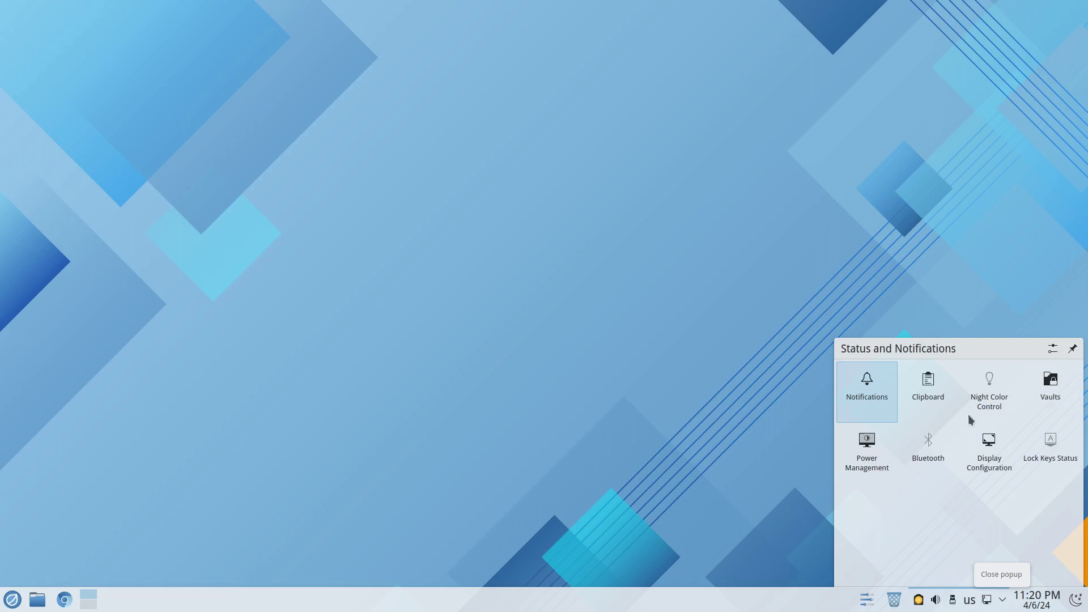
{"action": "left_click", "coordinate": [887, 391]}
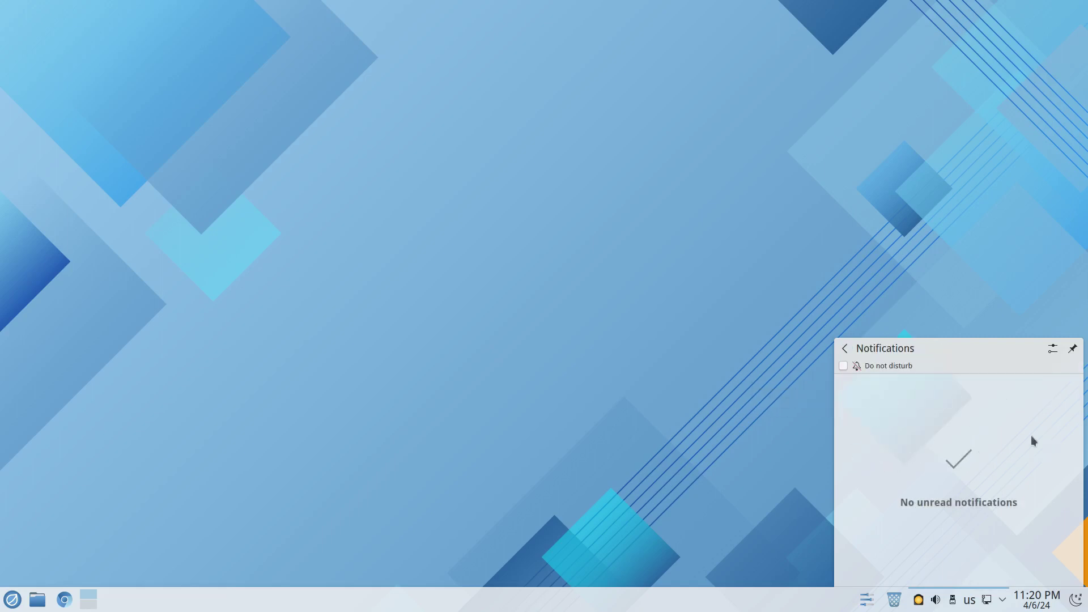
{"action": "left_click", "coordinate": [975, 275]}
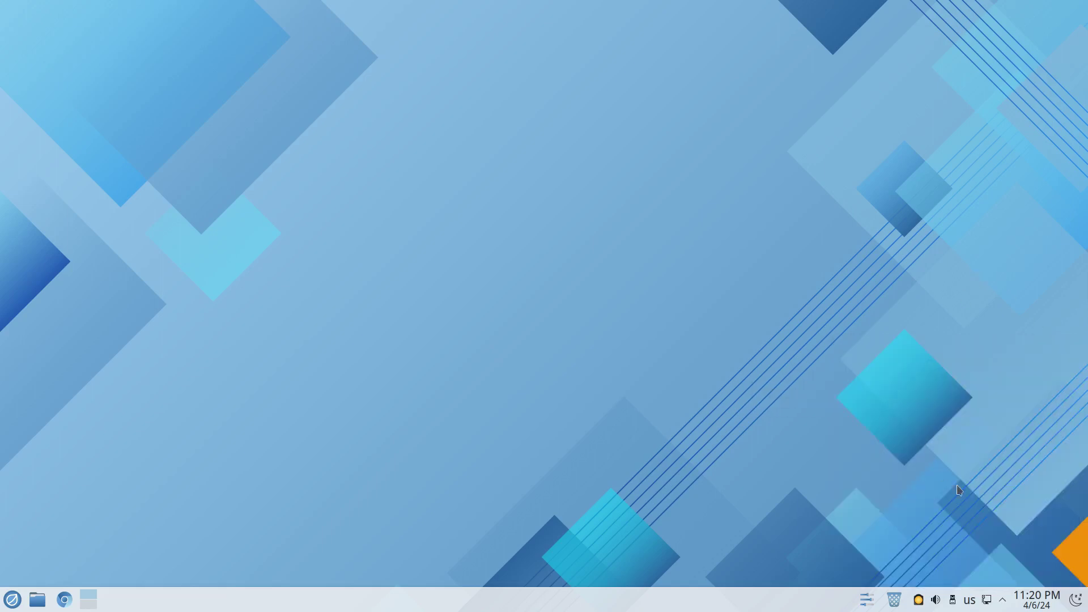
Browse the application launcher's categories, then dismiss it by clicking the empty desktop.
{"action": "mouse_move", "coordinate": [919, 600]}
{"action": "left_click", "coordinate": [12, 599]}
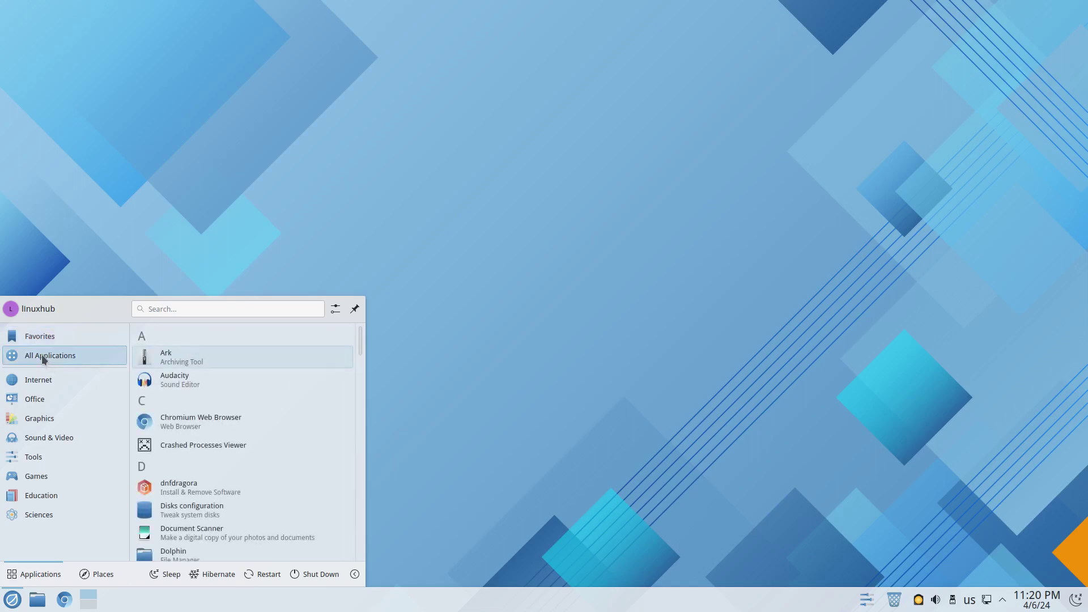
{"action": "mouse_move", "coordinate": [44, 381]}
{"action": "mouse_move", "coordinate": [38, 404]}
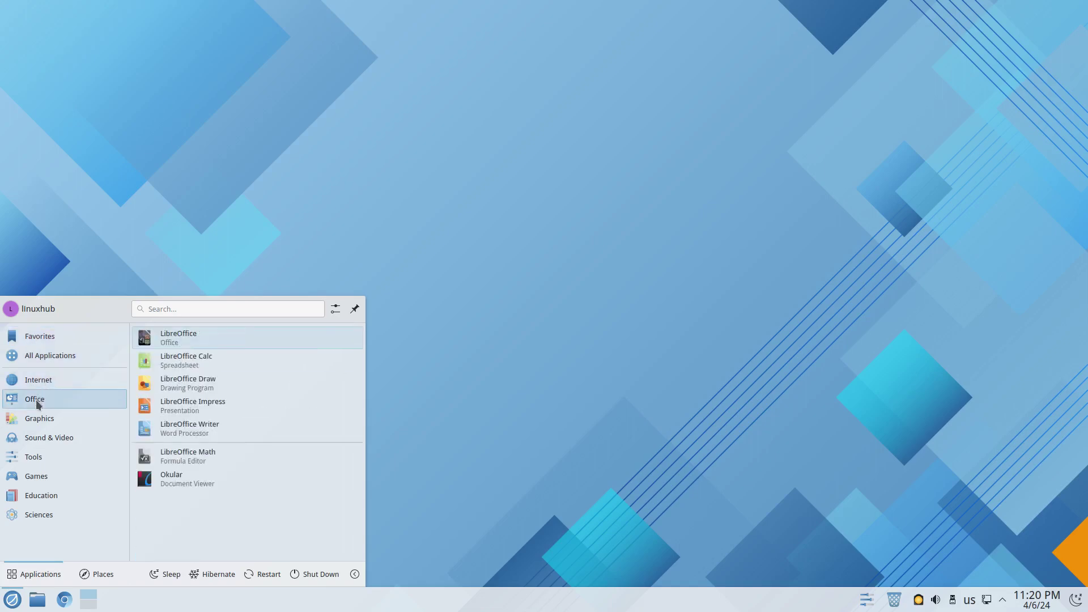
{"action": "mouse_move", "coordinate": [44, 441]}
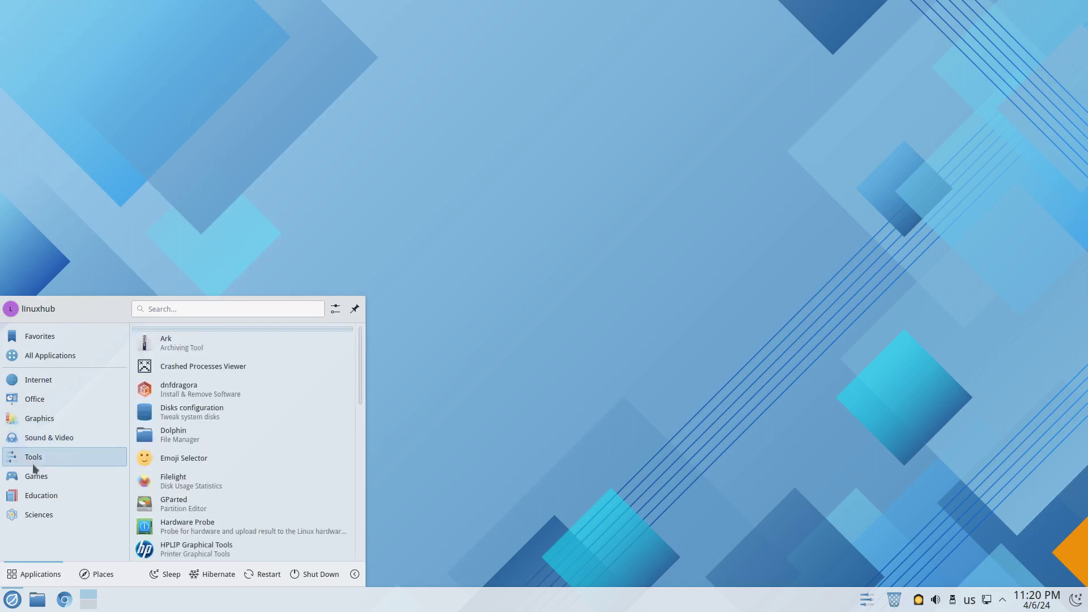
{"action": "mouse_move", "coordinate": [35, 476]}
{"action": "mouse_move", "coordinate": [42, 494]}
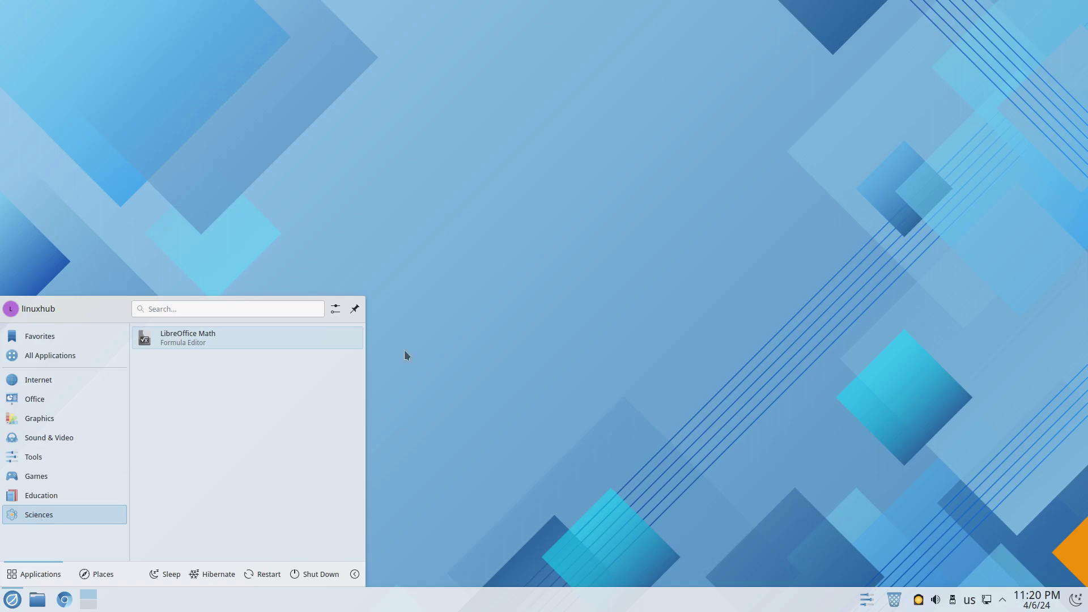
{"action": "left_click", "coordinate": [454, 334]}
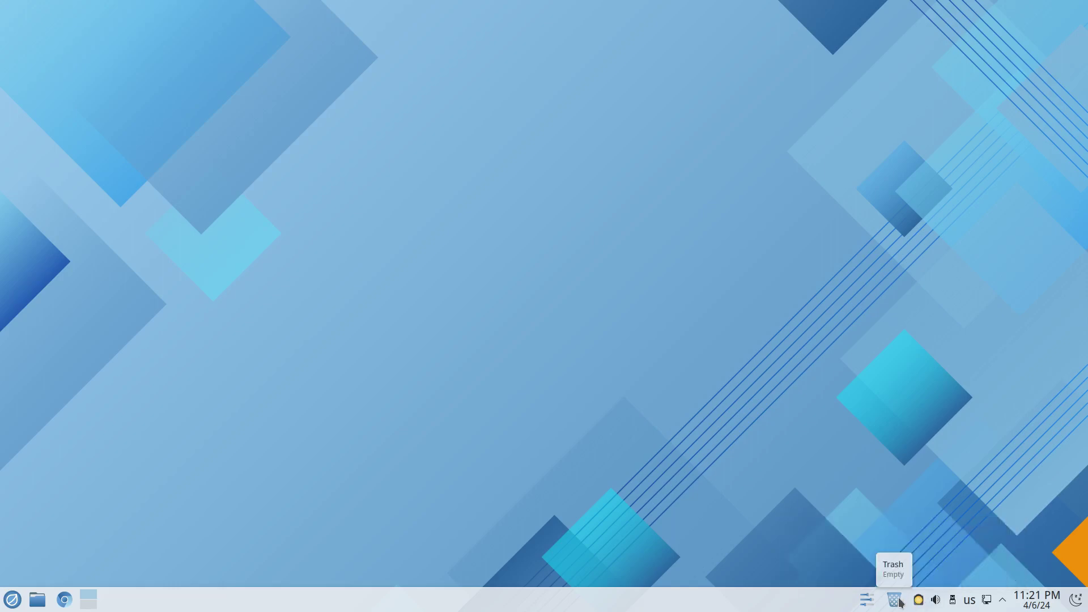
Open System Settings from the system tray and scroll through the Quick Settings page.
{"action": "left_click", "coordinate": [869, 602]}
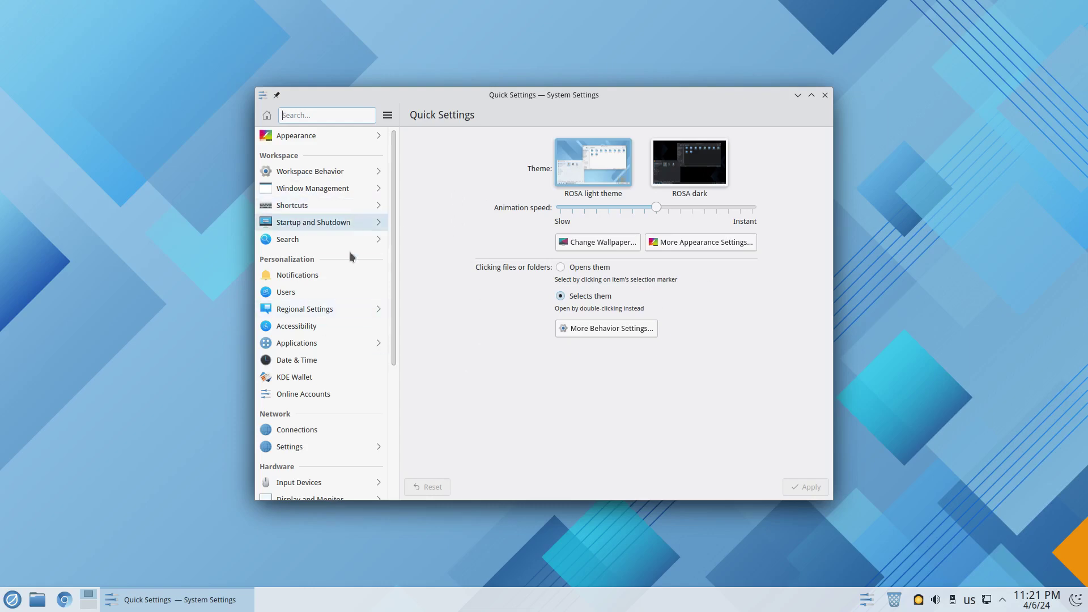
{"action": "scroll", "coordinate": [336, 313], "scroll_direction": "down", "scroll_amount": 3}
{"action": "scroll", "coordinate": [337, 311], "scroll_direction": "up", "scroll_amount": 3}
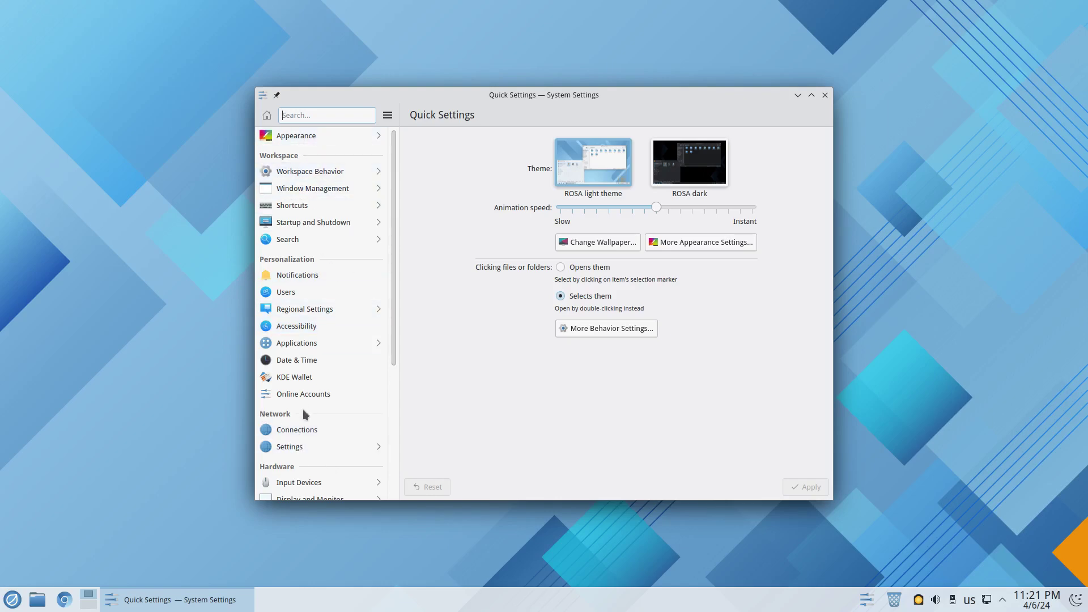
{"action": "scroll", "coordinate": [306, 412], "scroll_direction": "down", "scroll_amount": 2}
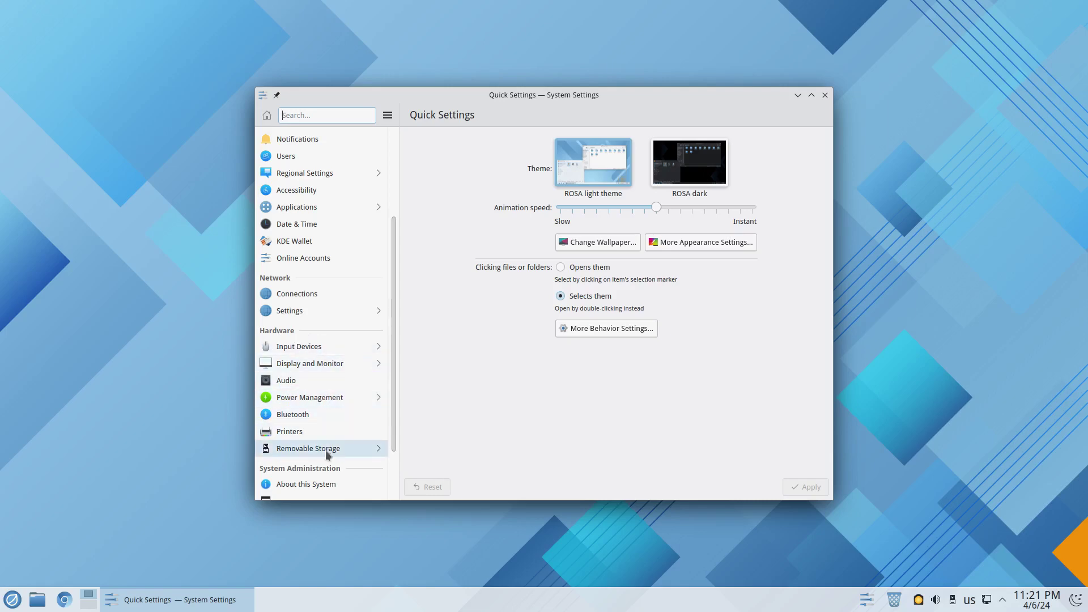
{"action": "scroll", "coordinate": [362, 473], "scroll_direction": "down", "scroll_amount": 1}
{"action": "scroll", "coordinate": [361, 441], "scroll_direction": "up", "scroll_amount": 3}
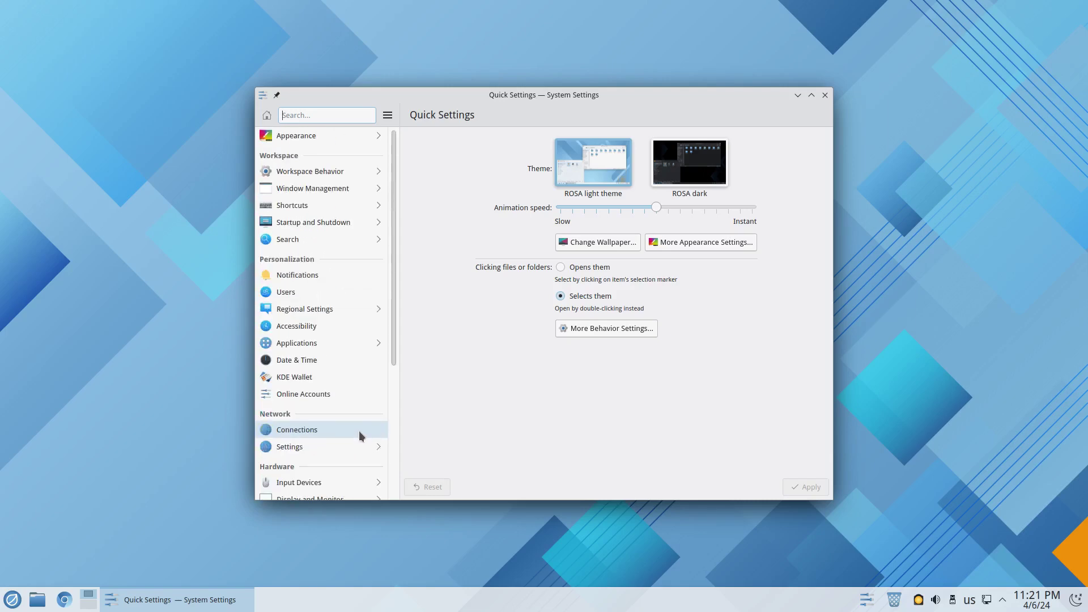
Apply the ROSA dark global theme from the Appearance settings.
{"action": "left_click", "coordinate": [303, 136]}
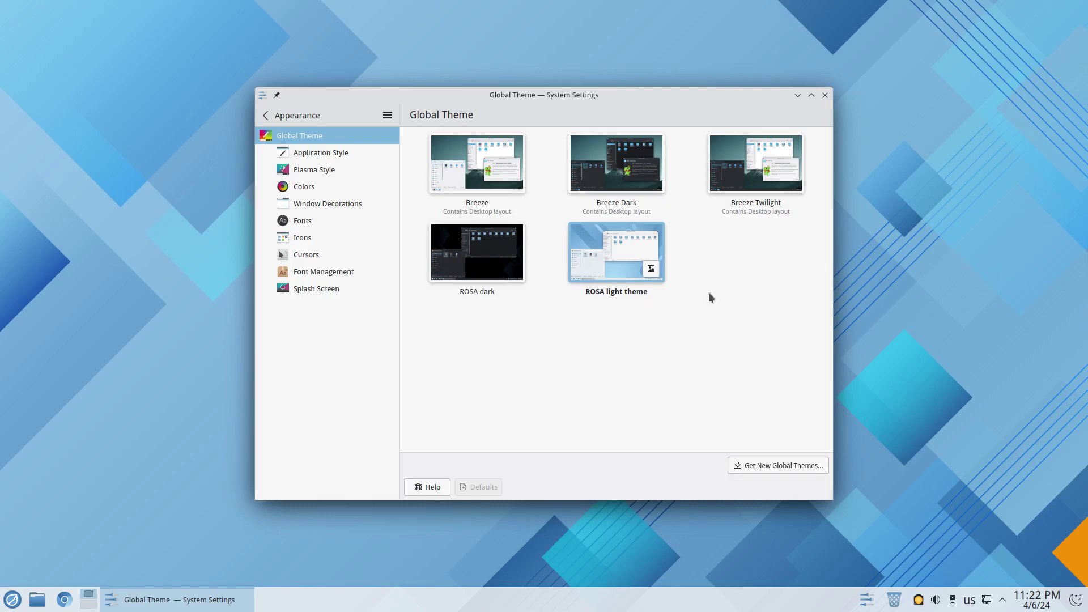
{"action": "left_click", "coordinate": [469, 251]}
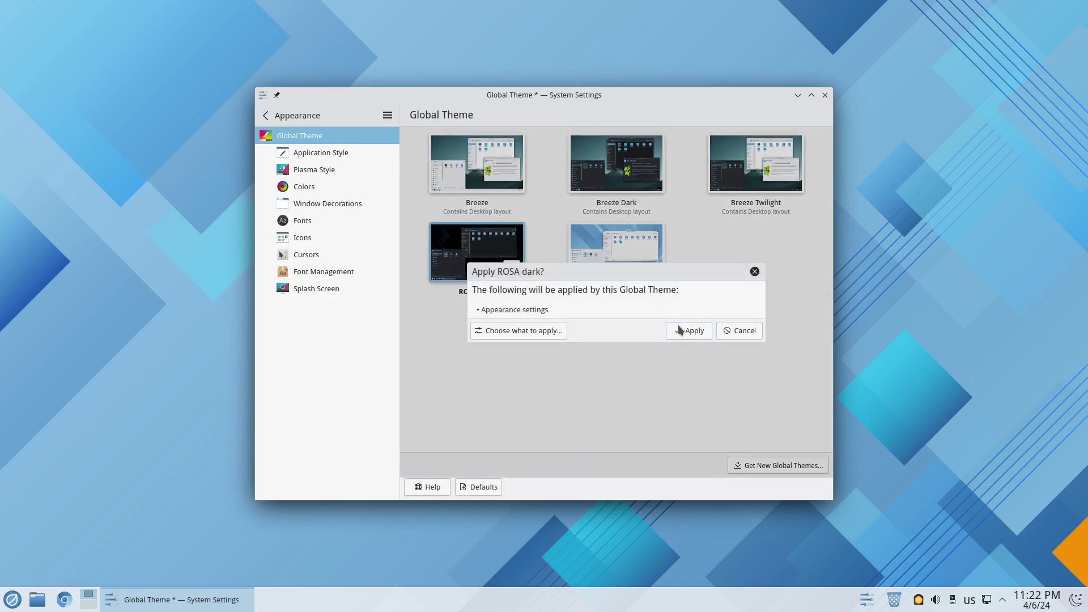
{"action": "left_click", "coordinate": [680, 331]}
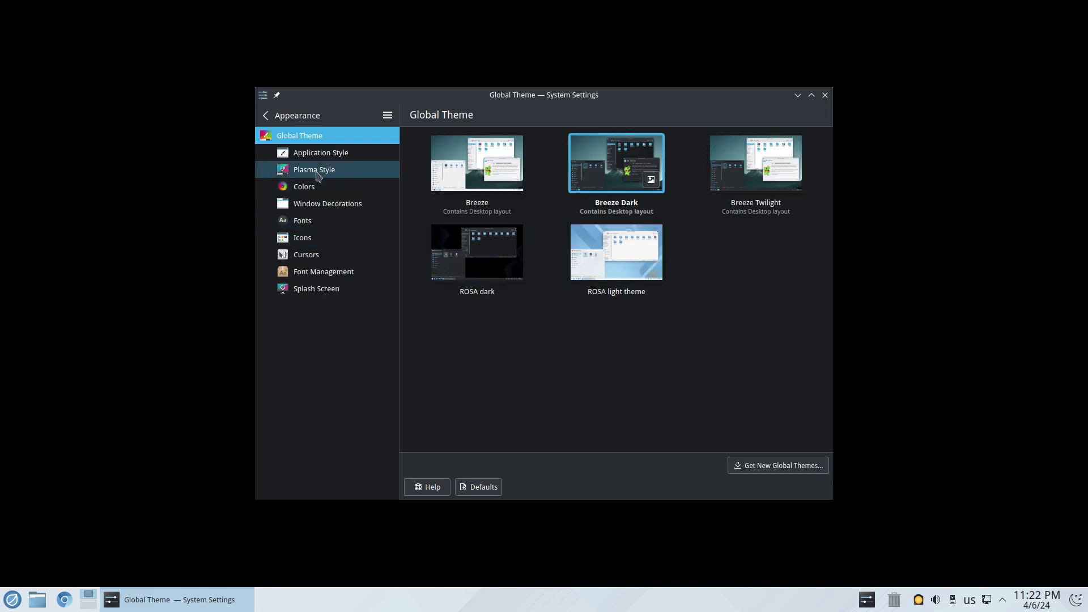
Set the Plasma style to Oxygen and apply it.
{"action": "left_click", "coordinate": [302, 155]}
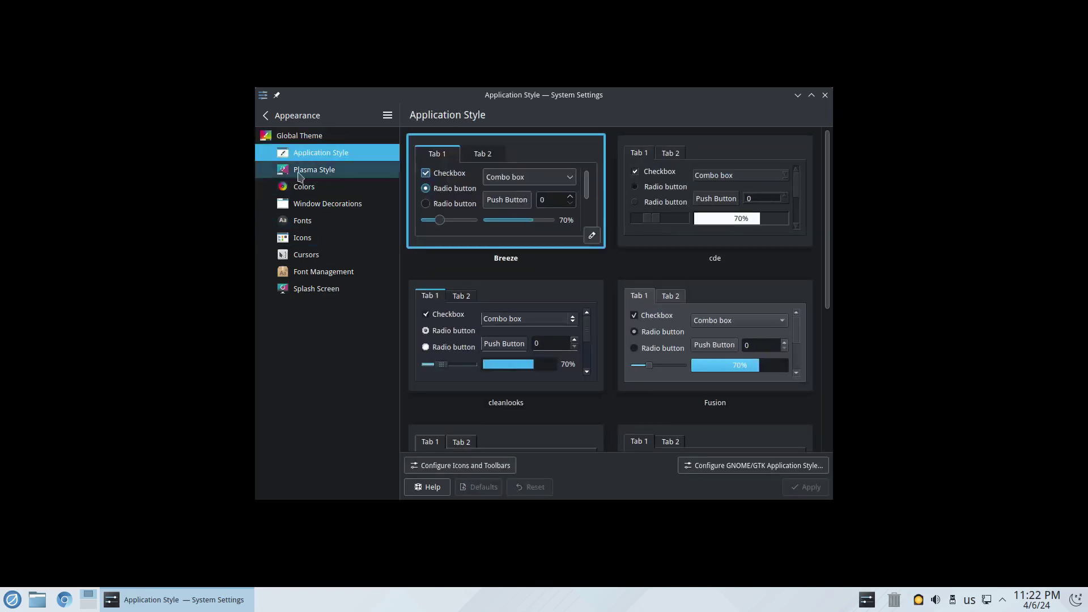
{"action": "left_click", "coordinate": [297, 172]}
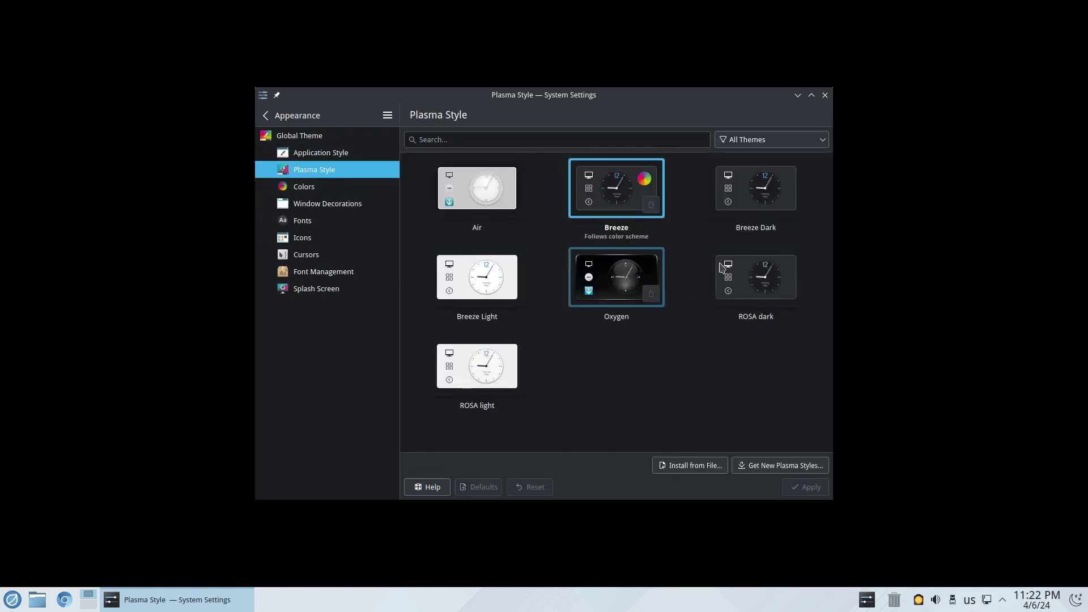
{"action": "left_click", "coordinate": [642, 277]}
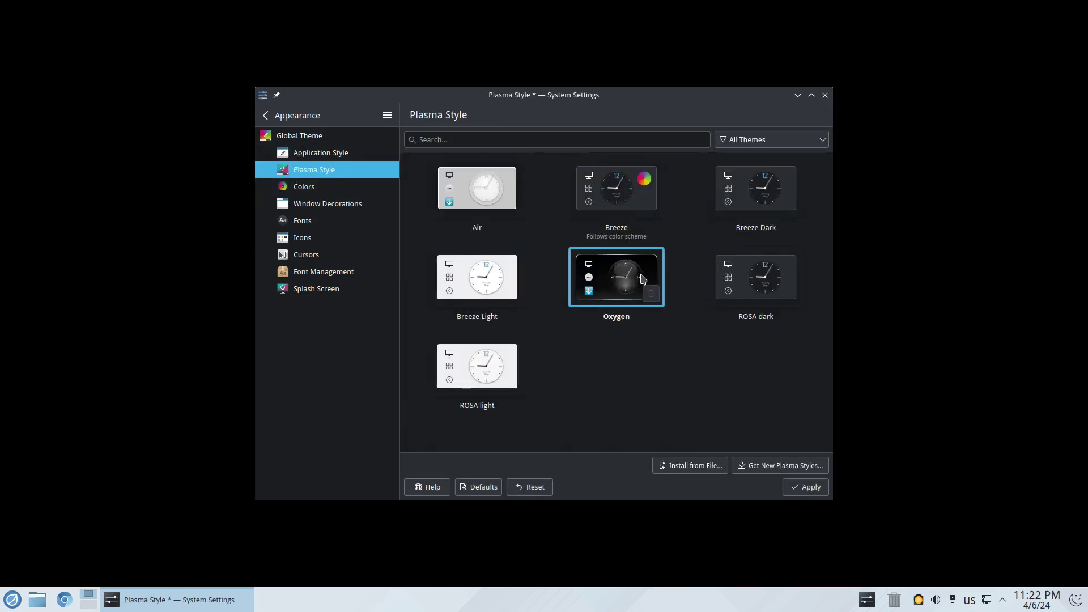
{"action": "left_click", "coordinate": [806, 488]}
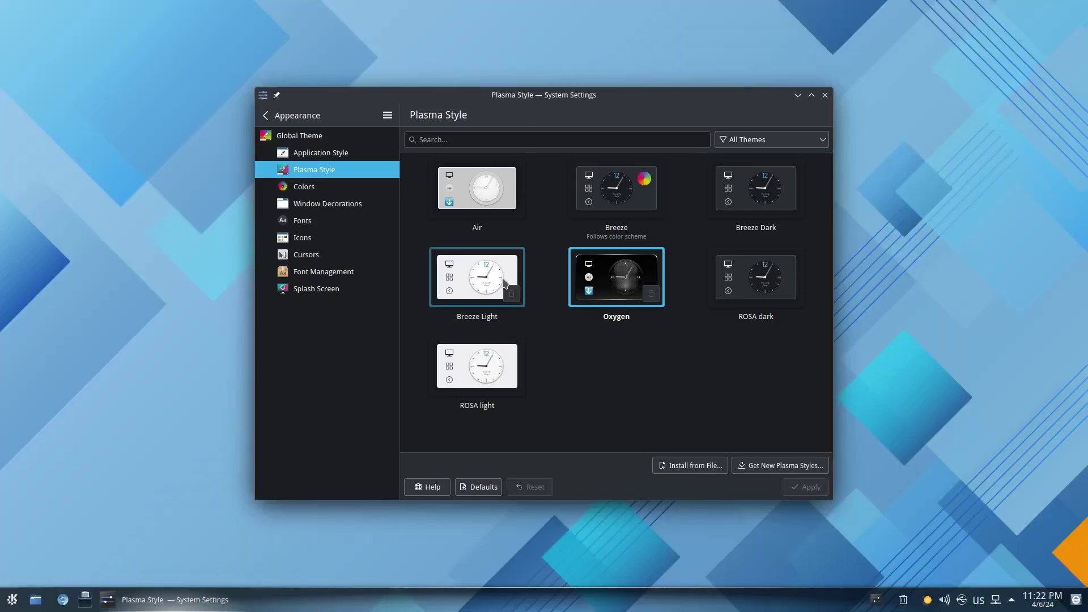
Browse the Colors, Window Decorations, Fonts, Icons and Cursors pages, then return to the main categories.
{"action": "left_click", "coordinate": [315, 189]}
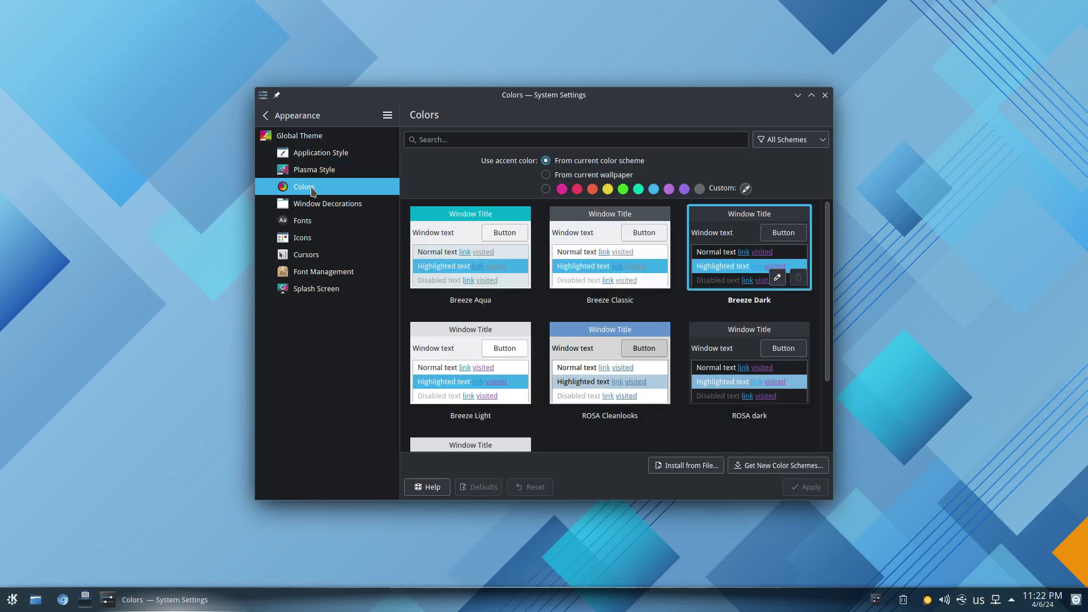
{"action": "left_click", "coordinate": [323, 204]}
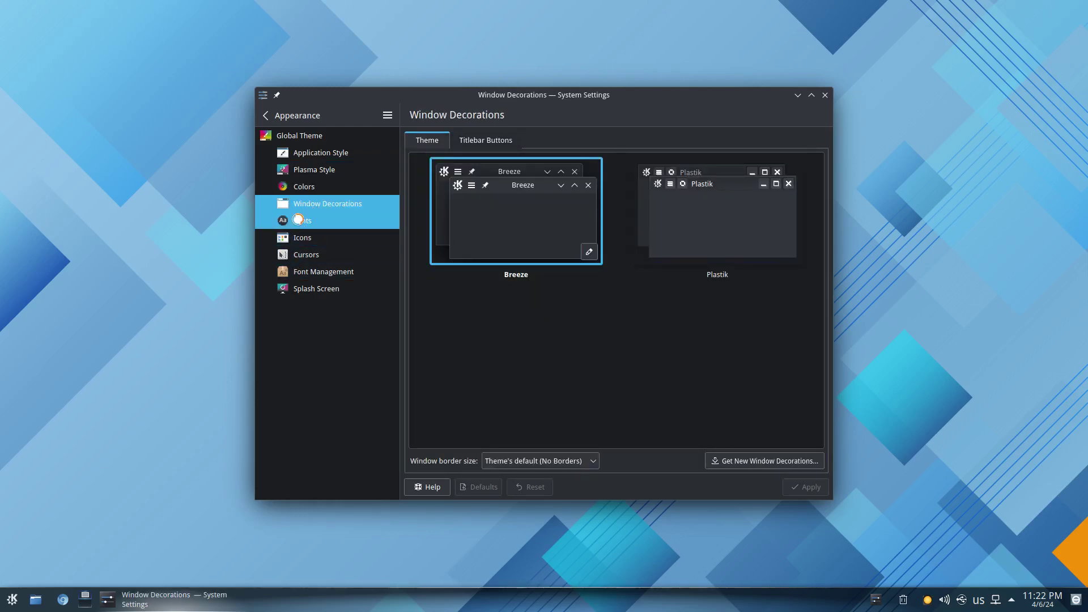
{"action": "left_click", "coordinate": [299, 224]}
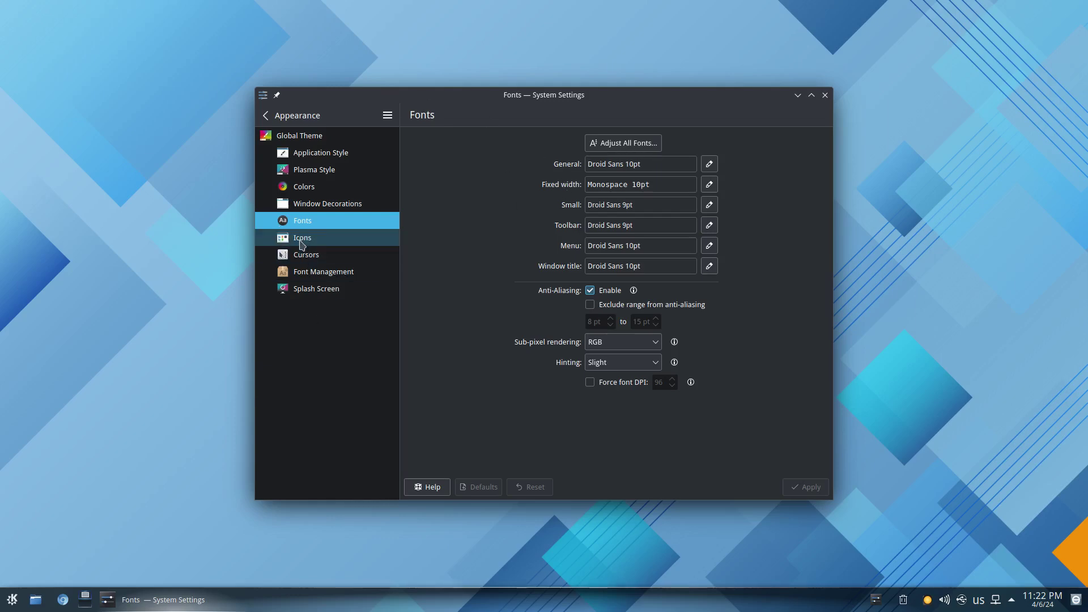
{"action": "left_click", "coordinate": [300, 242]}
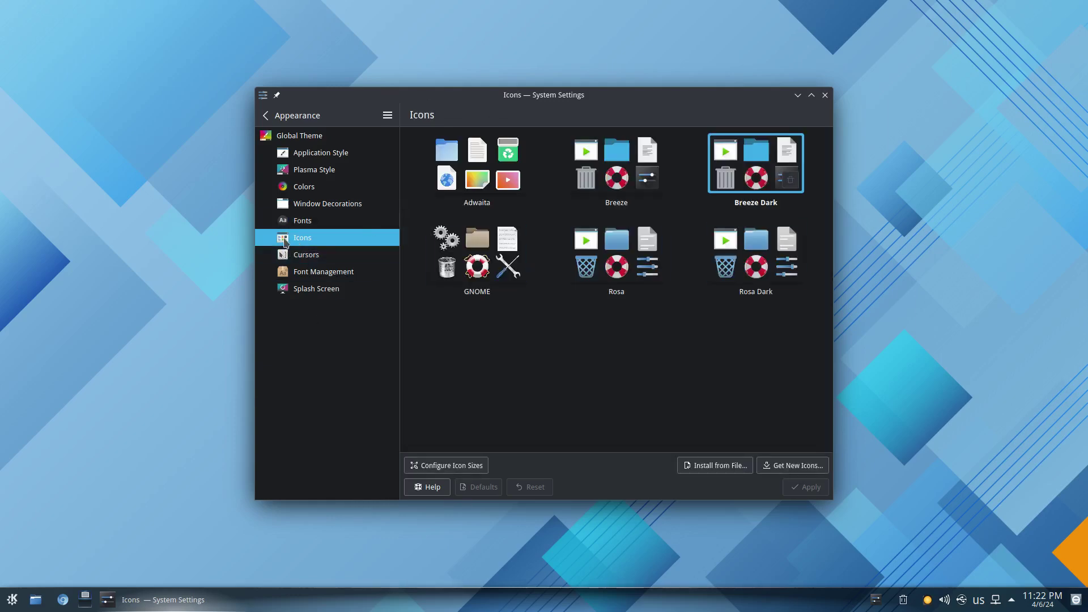
{"action": "left_click", "coordinate": [314, 256]}
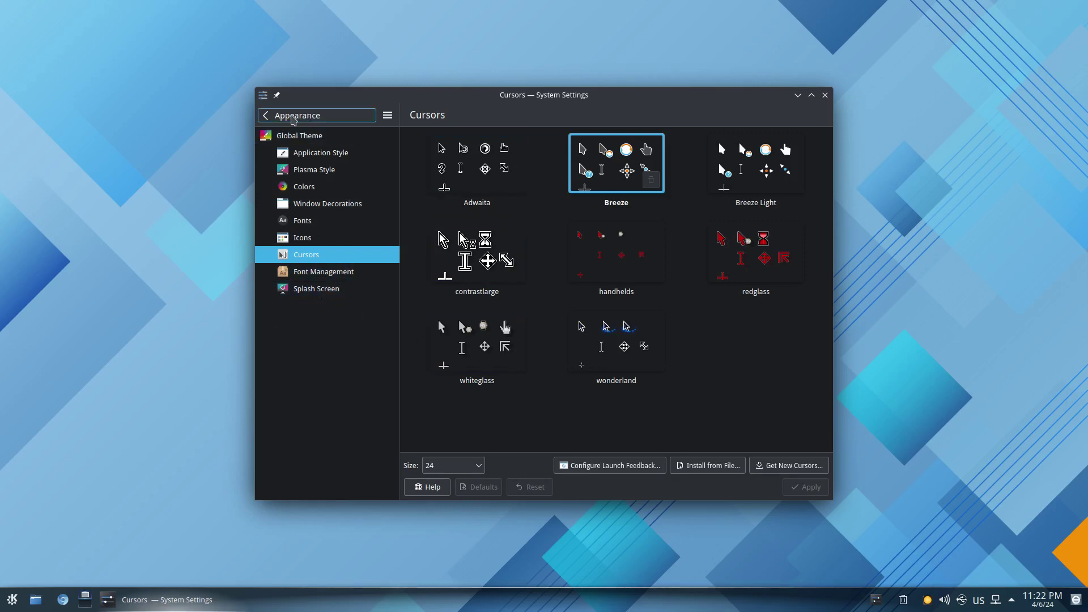
{"action": "left_click", "coordinate": [272, 118]}
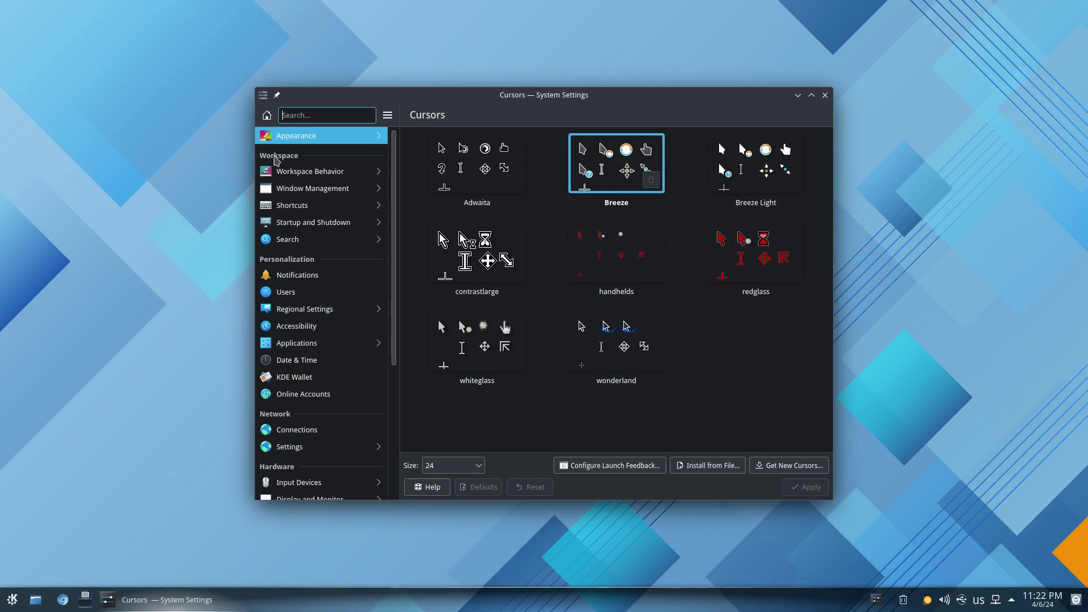
Disable informational tooltips on hover in General Behavior and apply the change.
{"action": "left_click", "coordinate": [315, 175]}
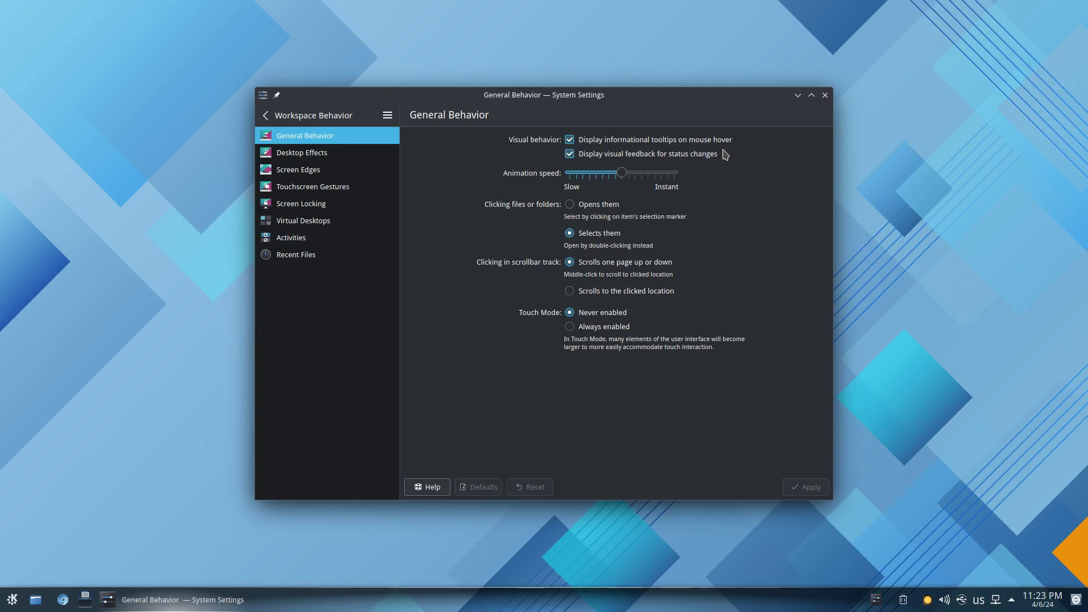
{"action": "mouse_move", "coordinate": [106, 604]}
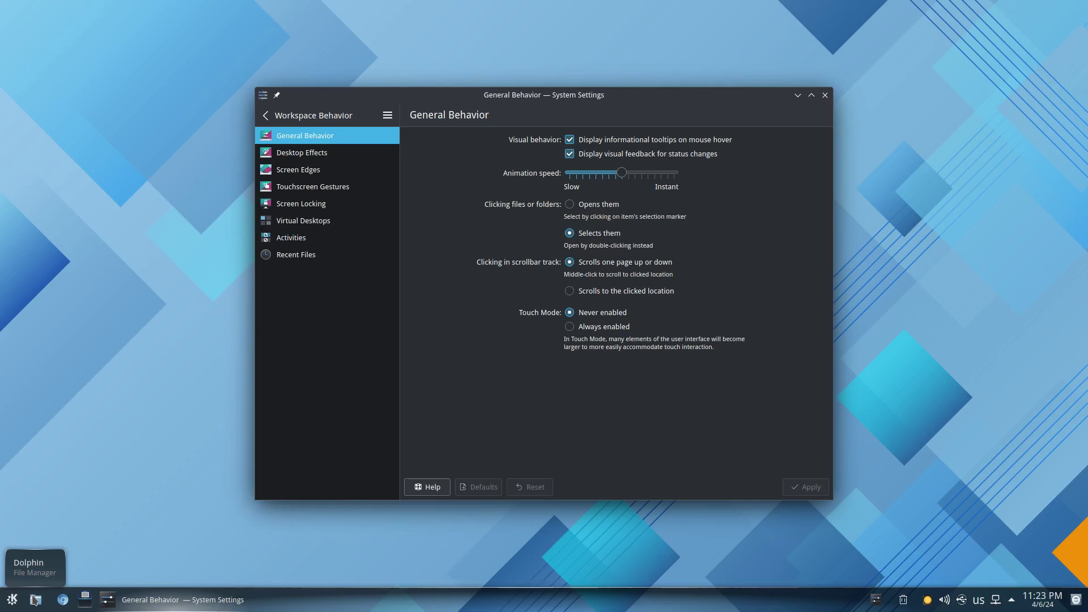
{"action": "left_click", "coordinate": [570, 142]}
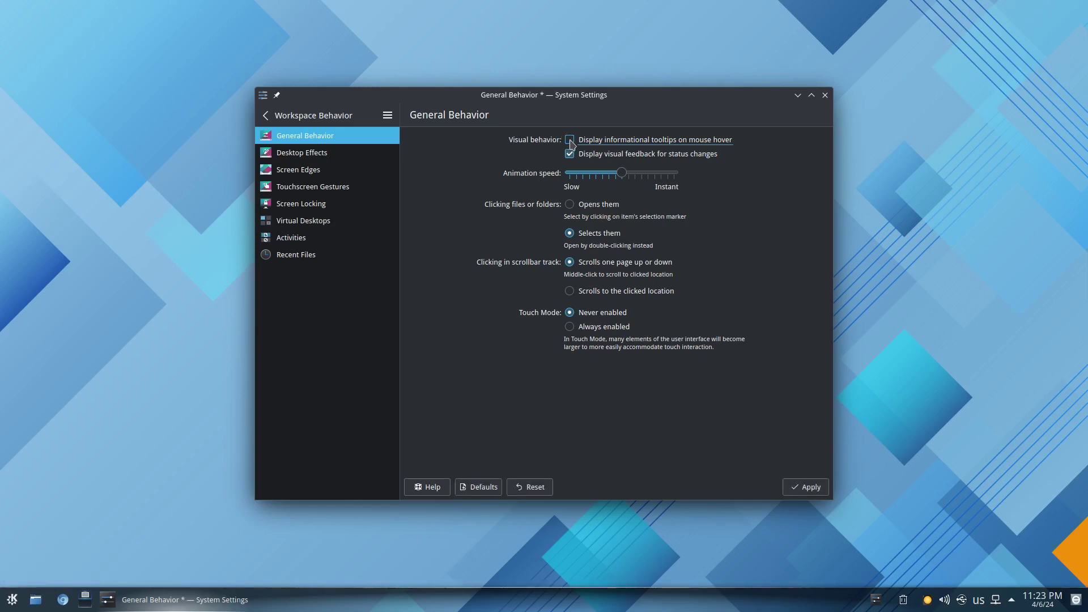
{"action": "left_click", "coordinate": [805, 486]}
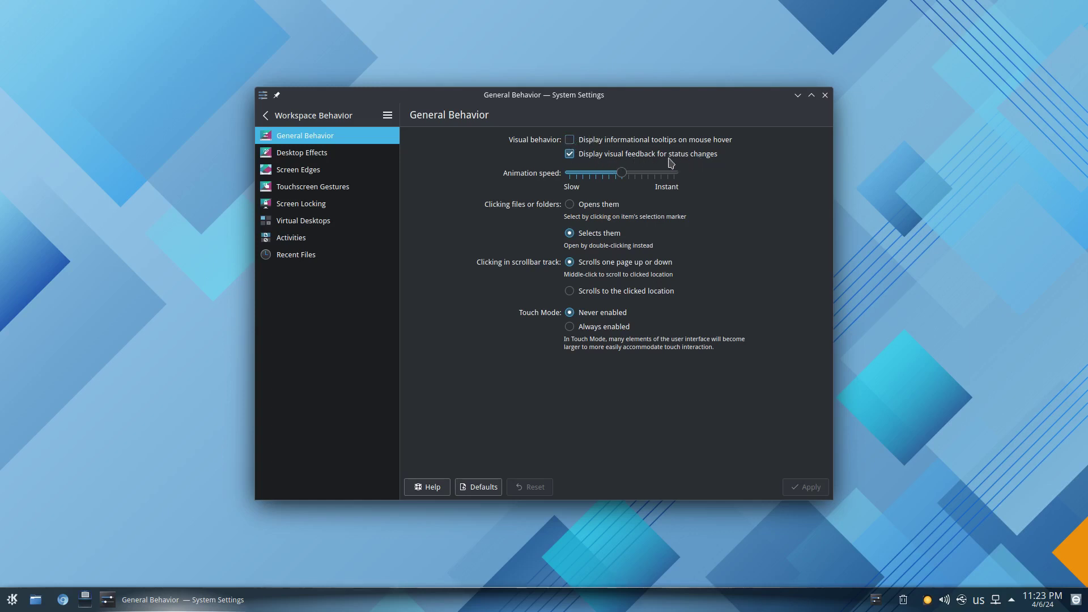
Turn off status-change visual feedback, set animation speed to Instant, and apply.
{"action": "left_click", "coordinate": [569, 156]}
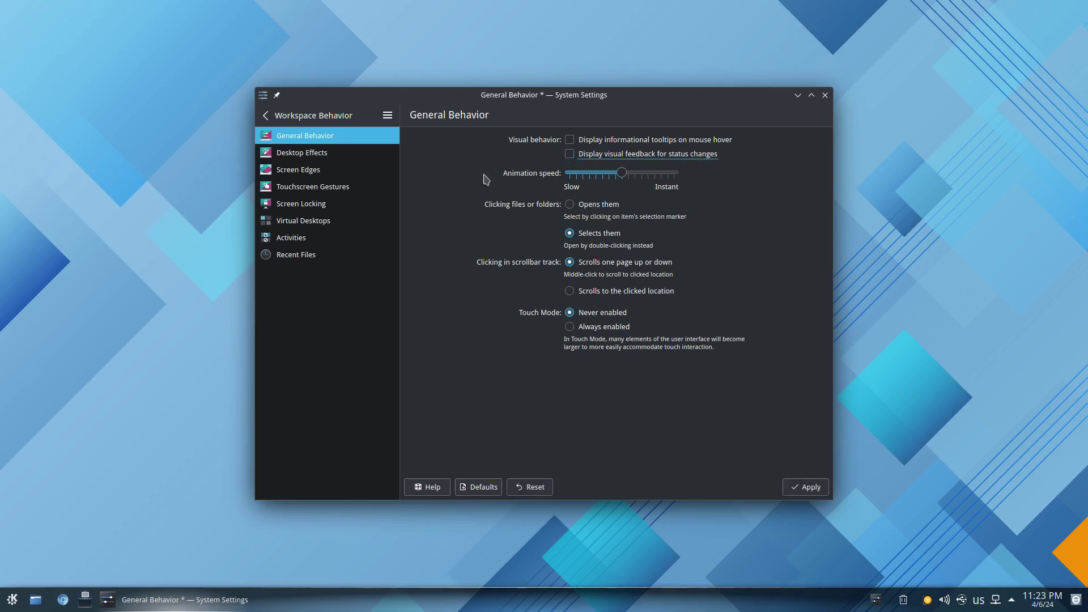
{"action": "left_click_drag", "start_coordinate": [626, 176], "coordinate": [750, 179]}
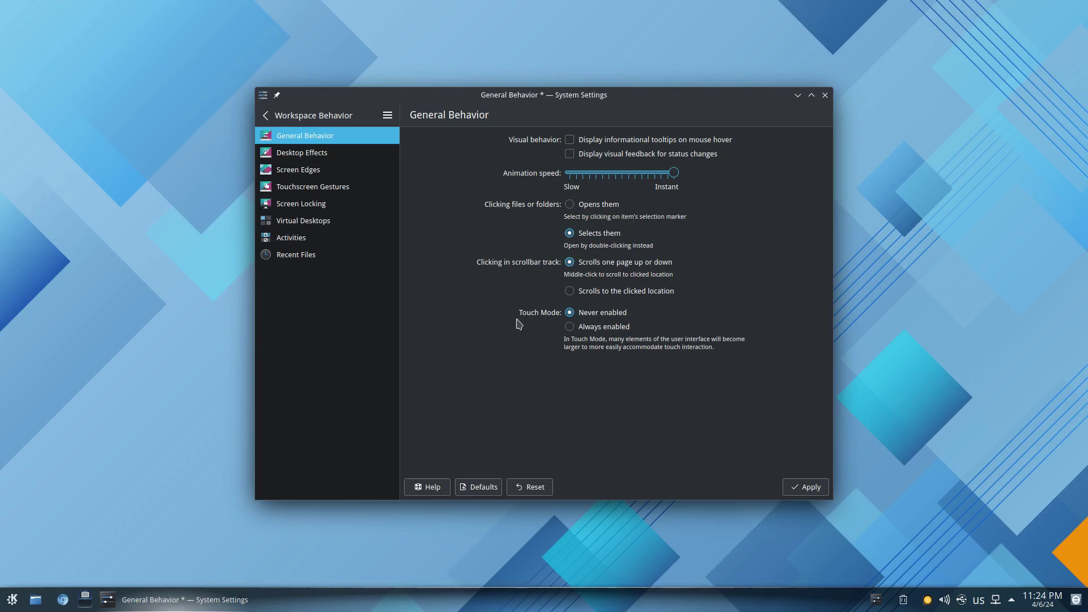
{"action": "left_click", "coordinate": [799, 488]}
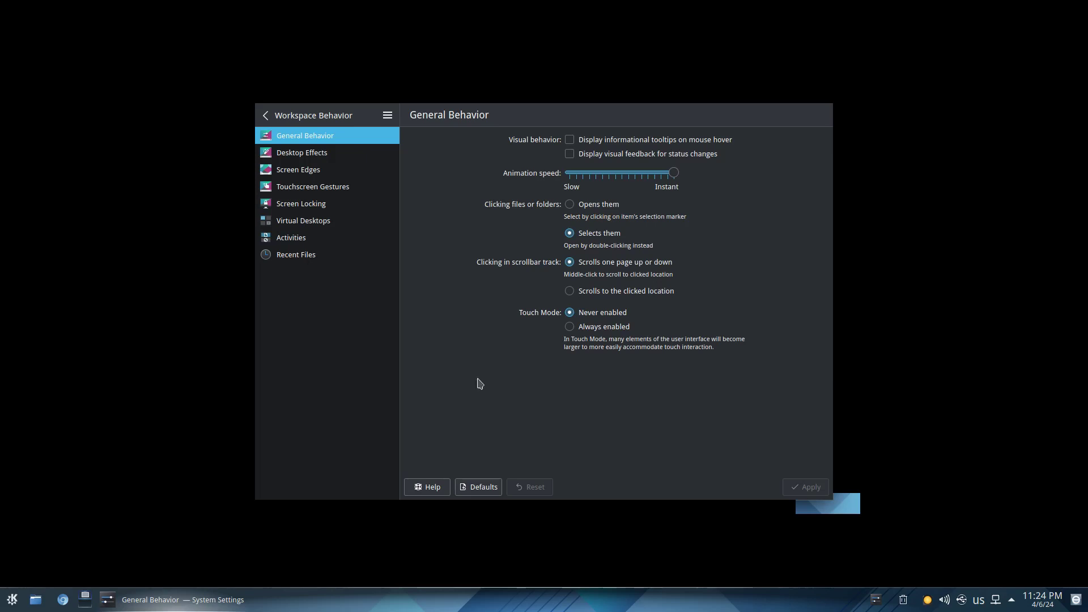
Look over the Desktop Effects and Screen Edges settings pages.
{"action": "left_click", "coordinate": [303, 153]}
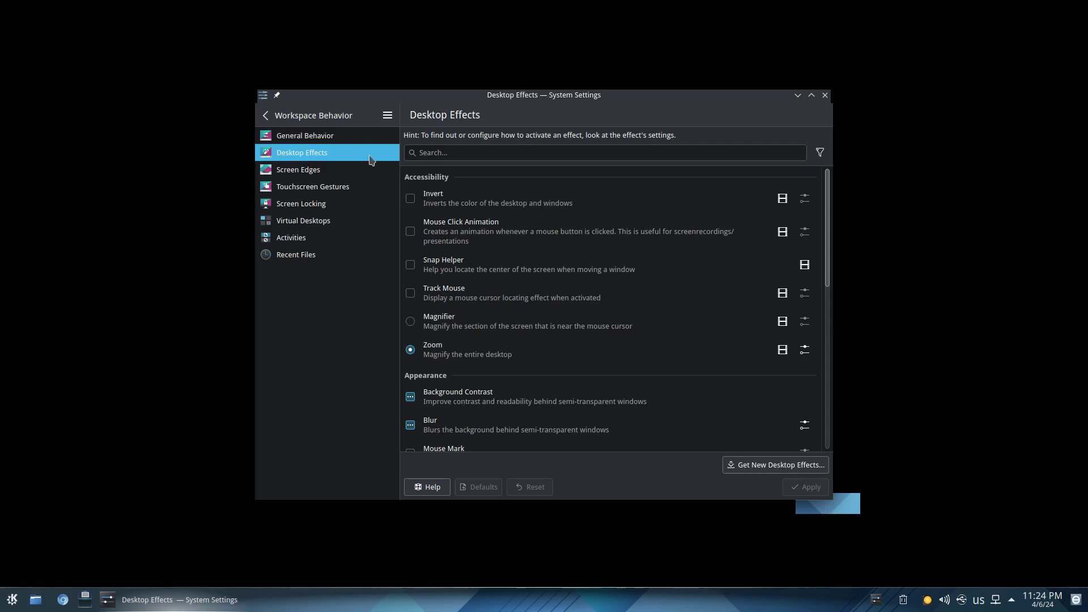
{"action": "scroll", "coordinate": [635, 316], "scroll_direction": "down", "scroll_amount": 1}
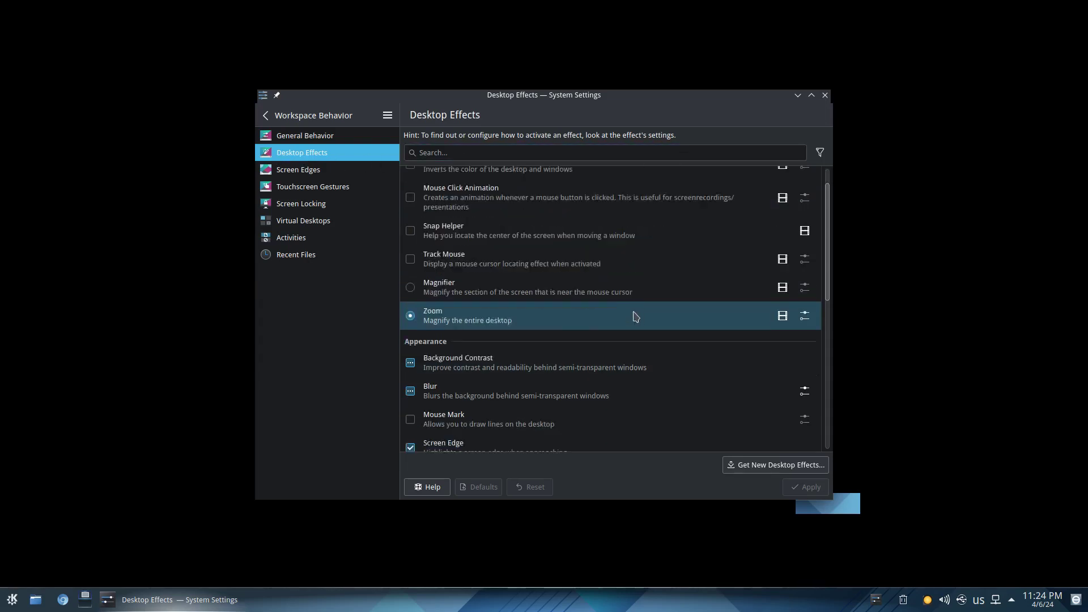
{"action": "scroll", "coordinate": [636, 316], "scroll_direction": "down", "scroll_amount": 8}
{"action": "scroll", "coordinate": [639, 338], "scroll_direction": "up", "scroll_amount": 9}
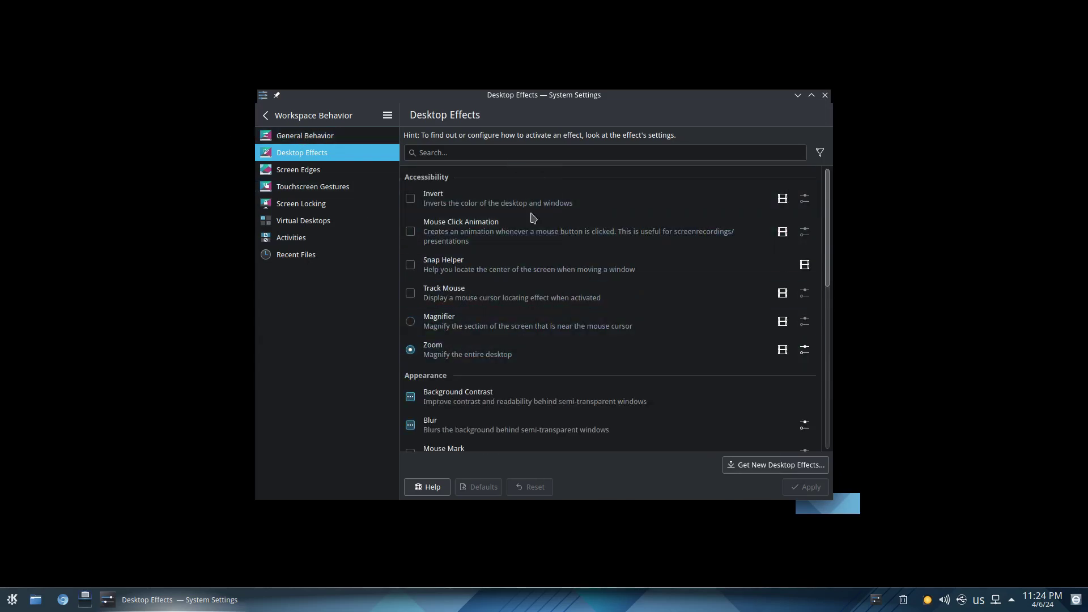
{"action": "left_click", "coordinate": [293, 176]}
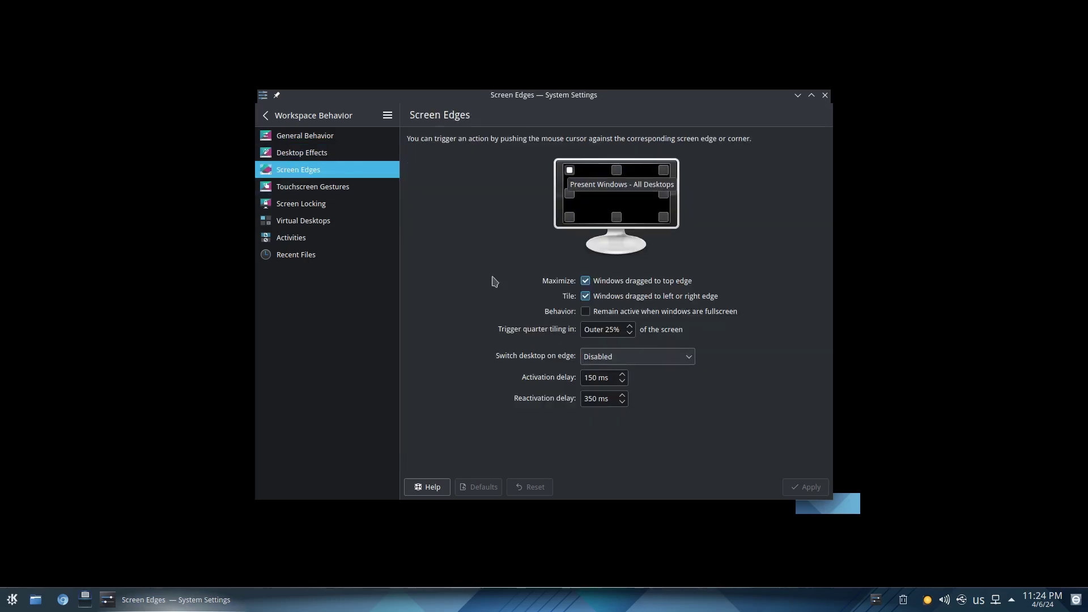
Visit Touchscreen Gestures, Screen Locking, Virtual Desktops, Activities and Recent Files, then go back to the category list.
{"action": "left_click", "coordinate": [312, 190]}
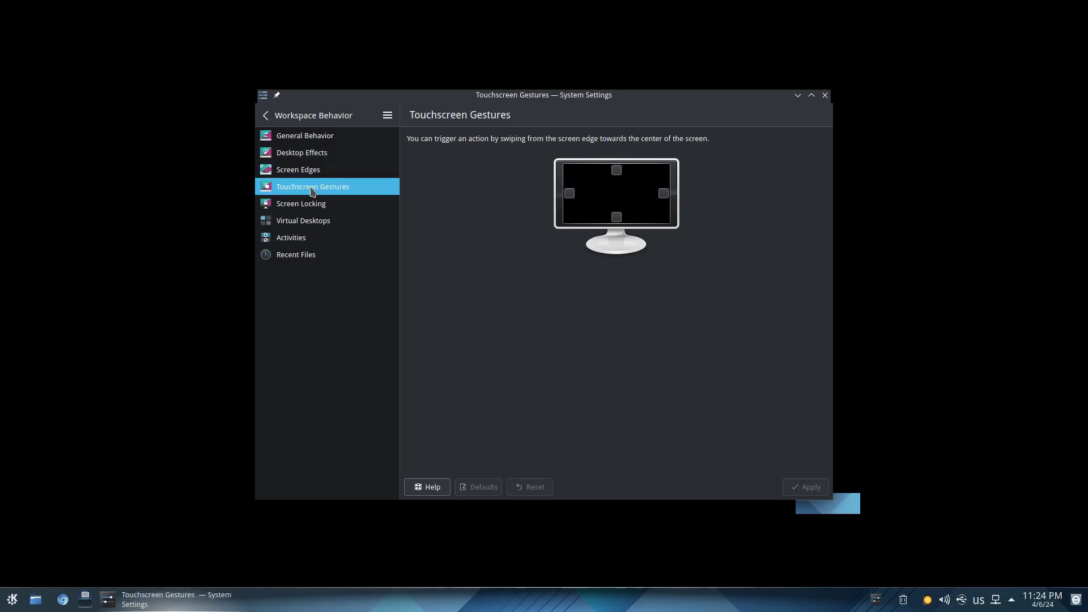
{"action": "left_click", "coordinate": [294, 205]}
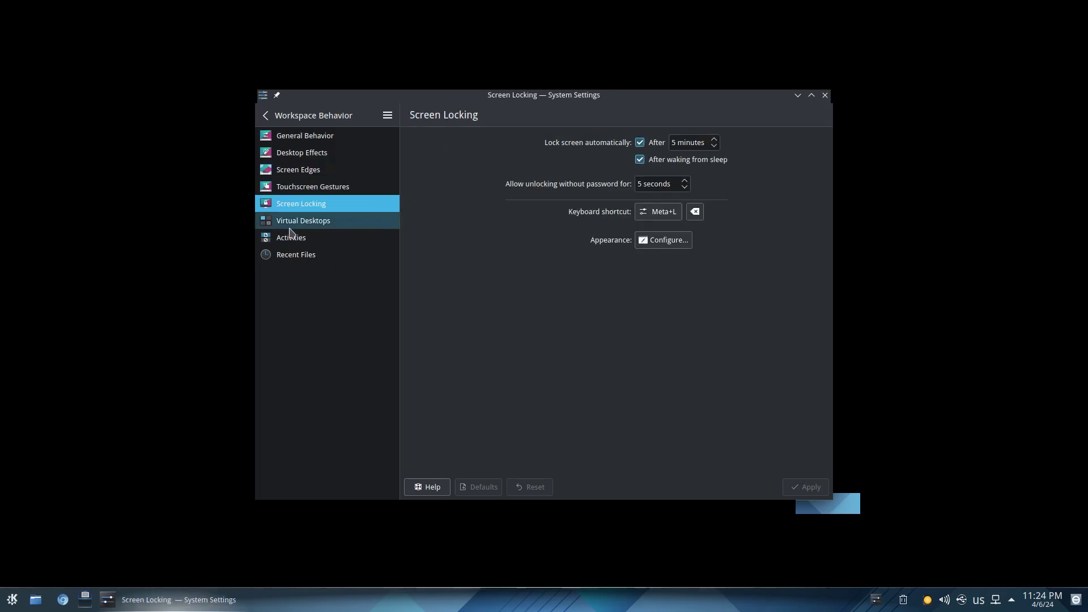
{"action": "left_click", "coordinate": [290, 227]}
{"action": "left_click", "coordinate": [300, 240]}
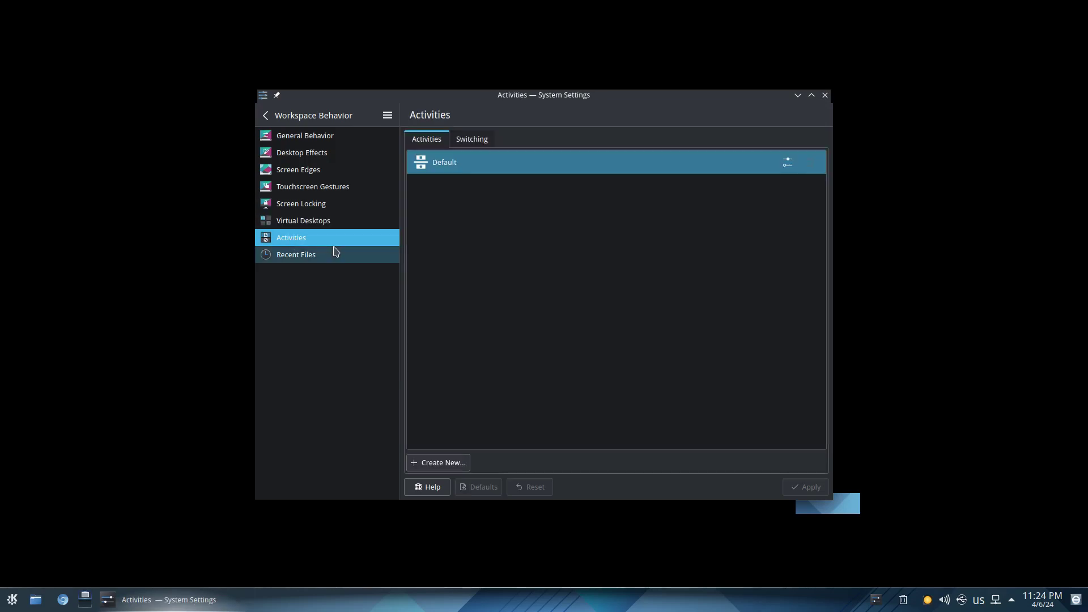
{"action": "left_click", "coordinate": [290, 255]}
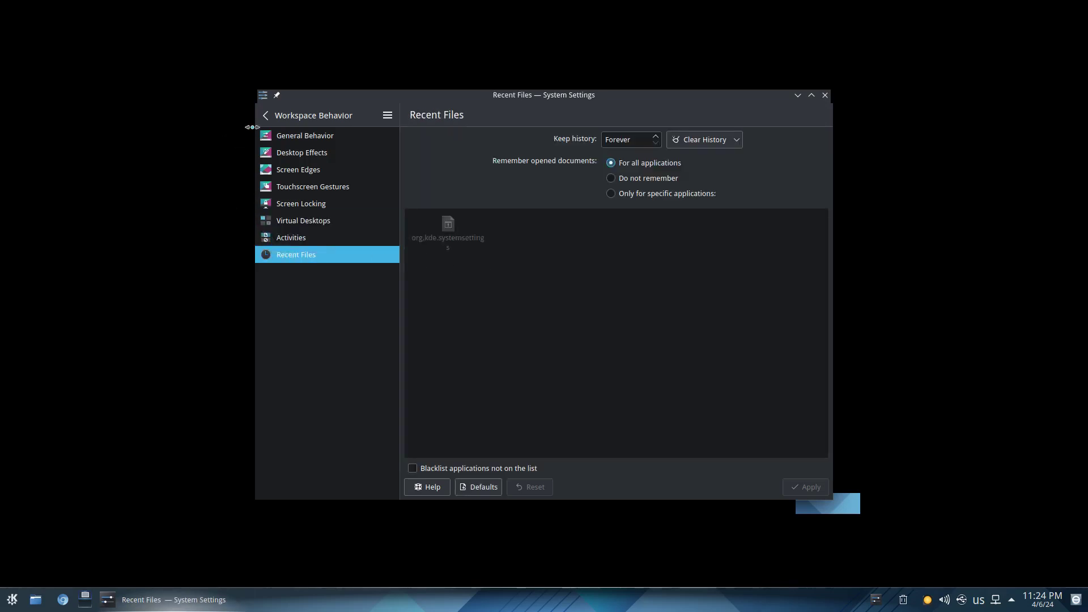
{"action": "left_click", "coordinate": [264, 116]}
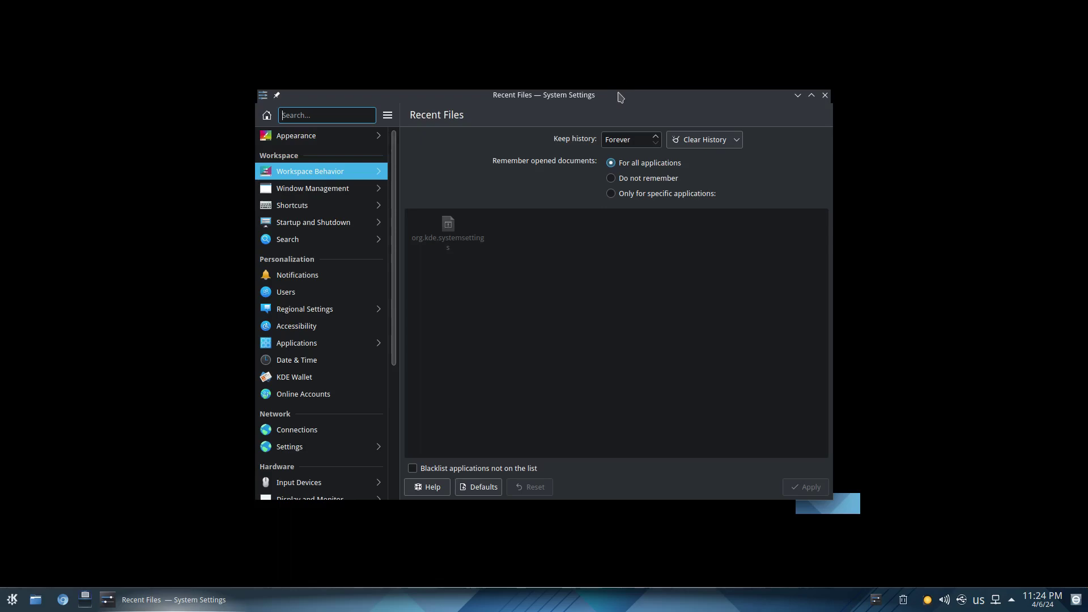
Move the System Settings window left and view the Window Management page.
{"action": "left_click_drag", "start_coordinate": [620, 97], "coordinate": [609, 126]}
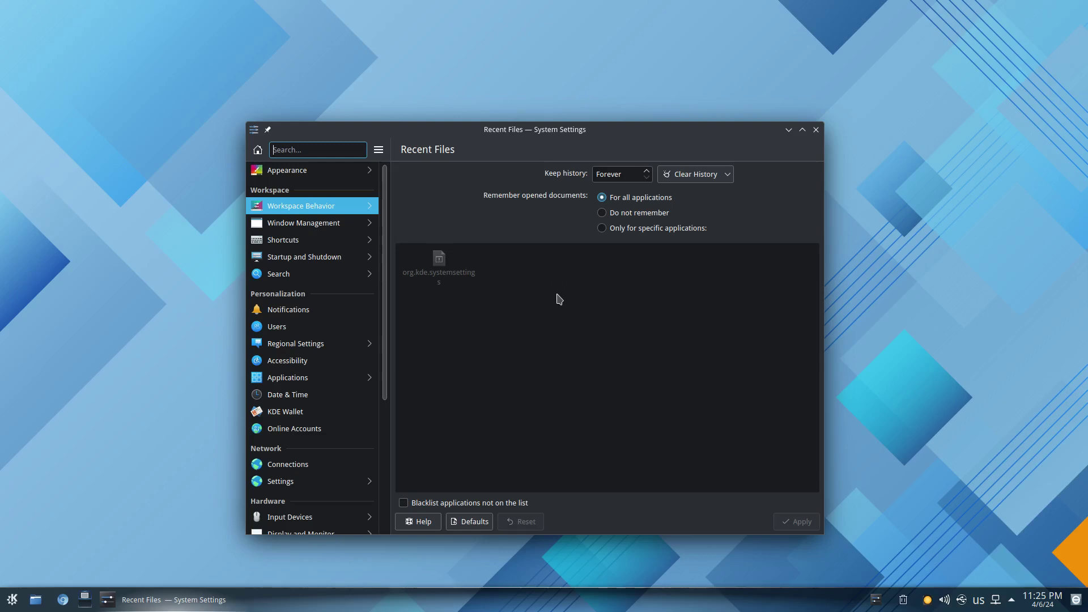
{"action": "left_click", "coordinate": [296, 225]}
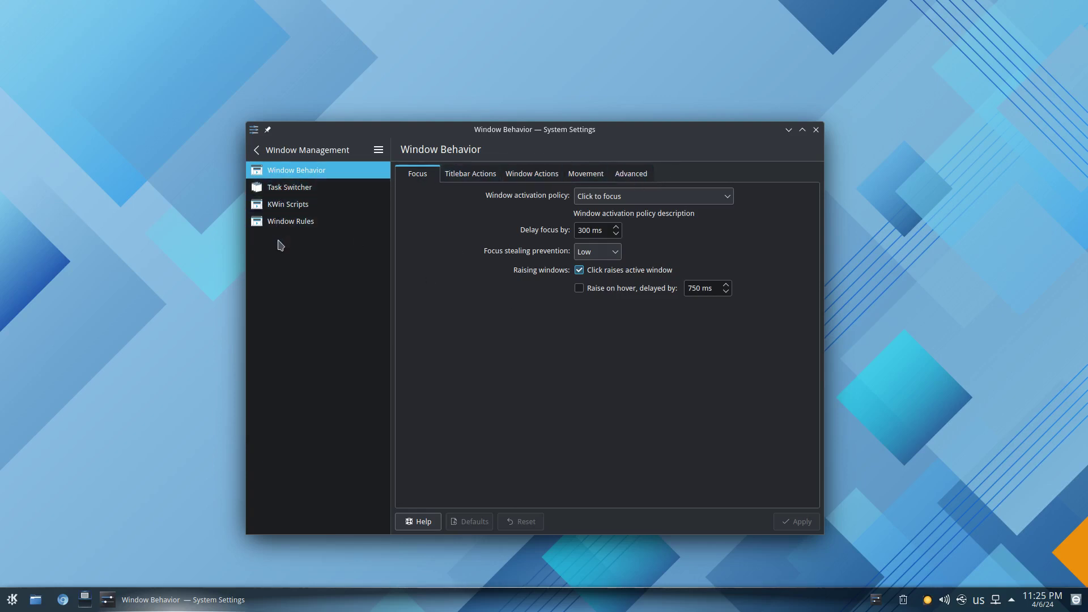
{"action": "left_click", "coordinate": [256, 150]}
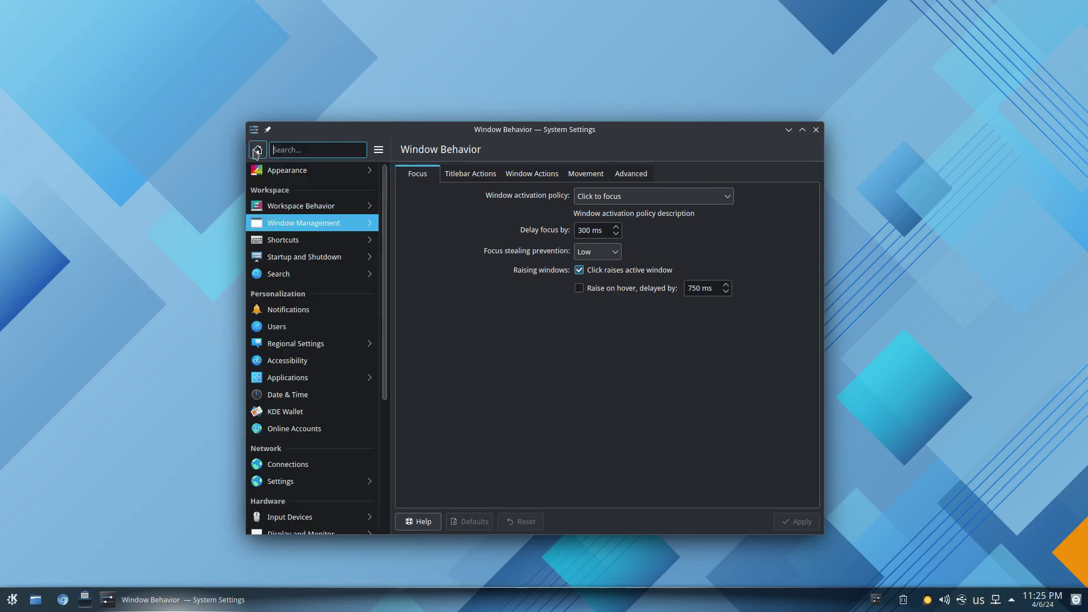
Look through the Shortcuts, Custom Shortcuts and Startup and Shutdown pages, returning to the category list.
{"action": "left_click", "coordinate": [296, 243]}
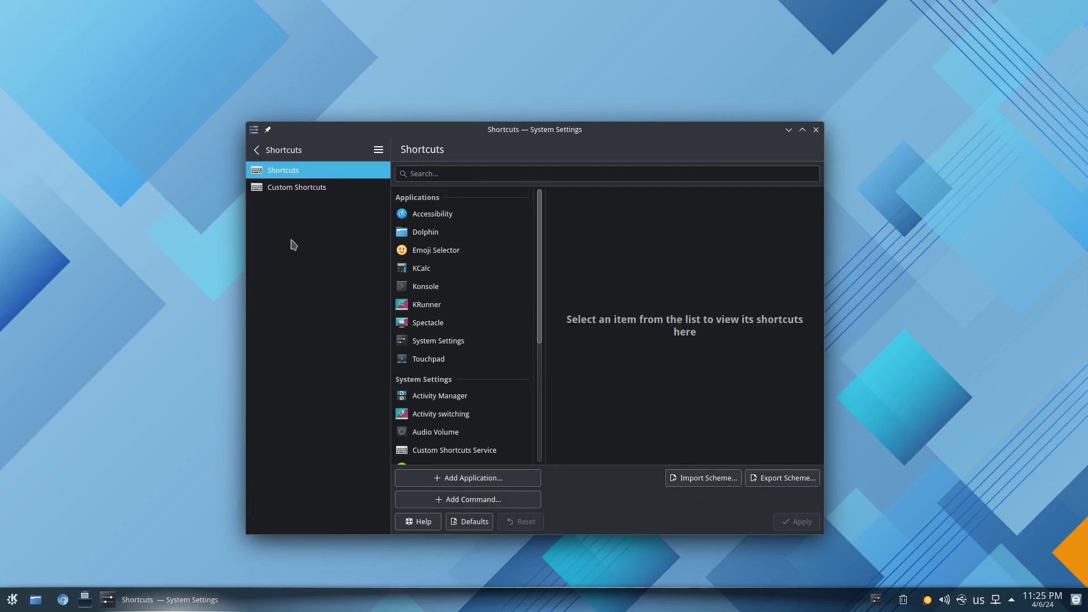
{"action": "left_click", "coordinate": [295, 191]}
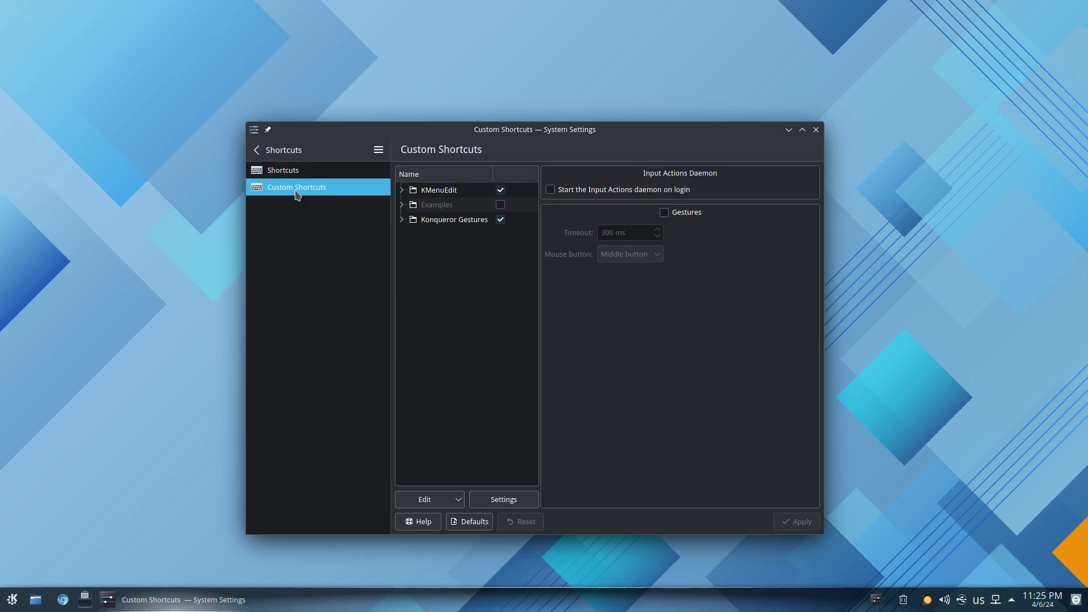
{"action": "left_click", "coordinate": [256, 150]}
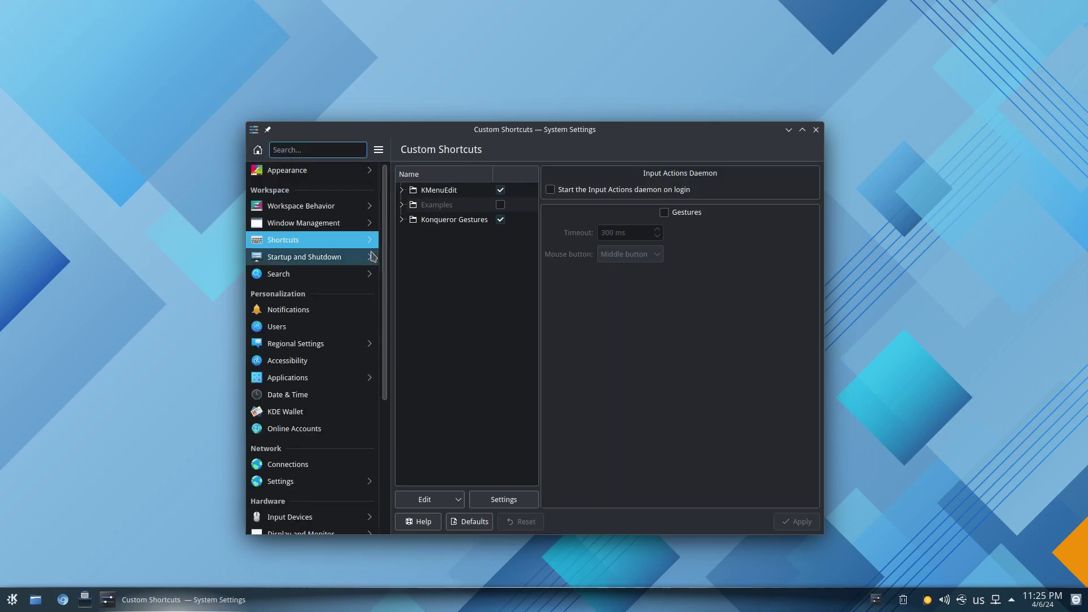
{"action": "left_click", "coordinate": [317, 259]}
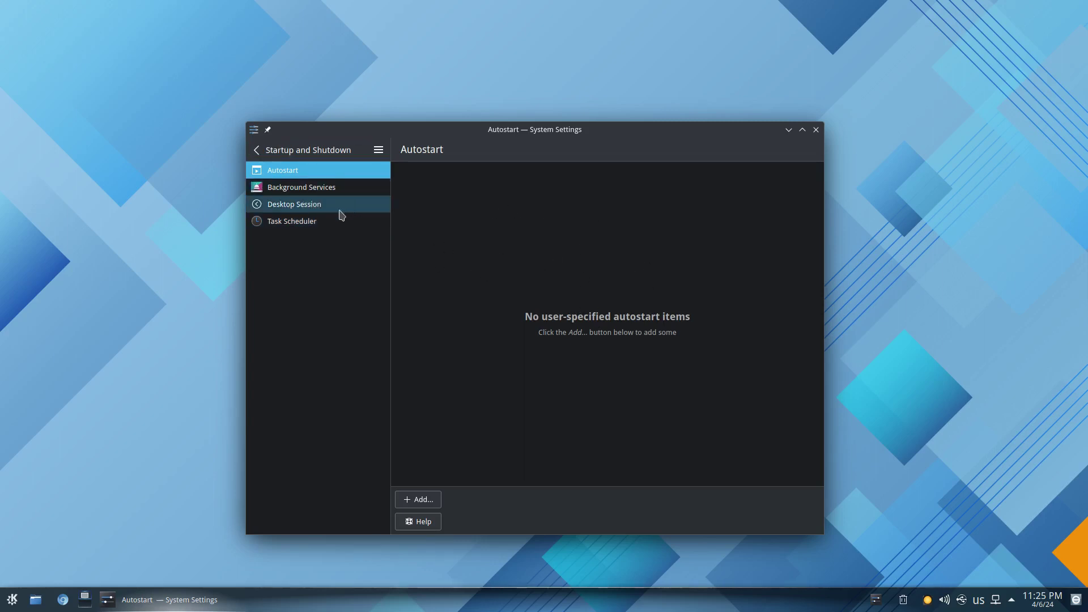
{"action": "left_click", "coordinate": [258, 151]}
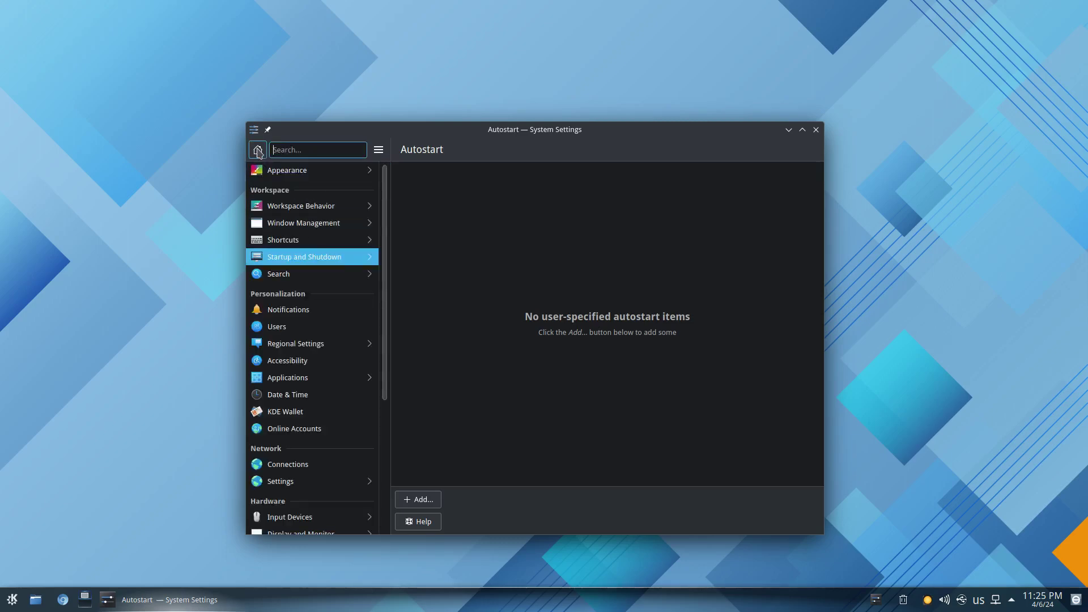
After glancing at File Search, untick Do Not Disturb's 'When screens are mirrored' in Notifications, leaving it pending.
{"action": "left_click", "coordinate": [308, 275]}
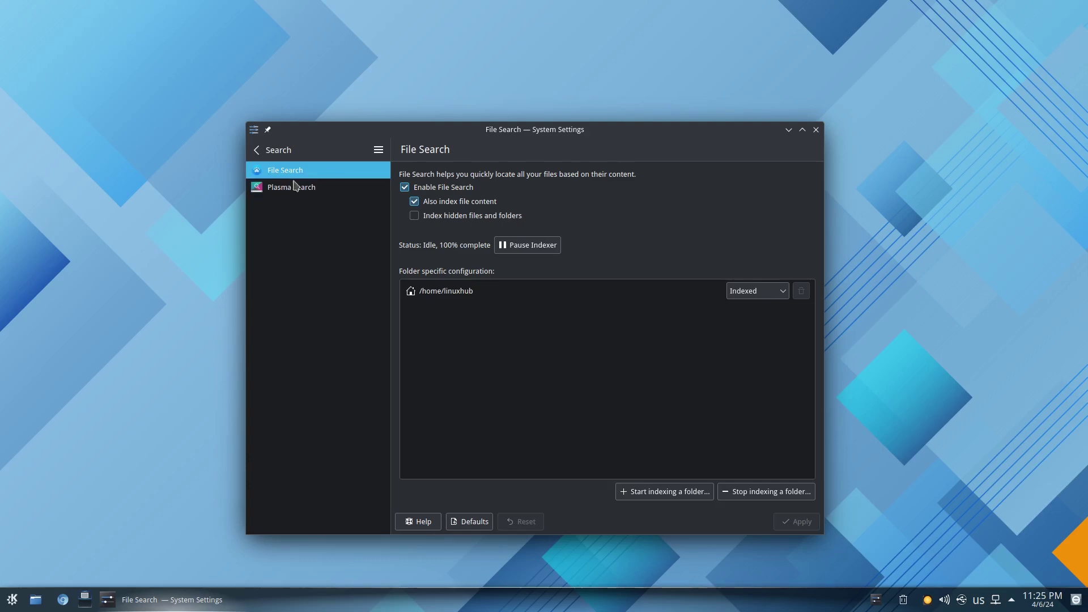
{"action": "left_click", "coordinate": [258, 150]}
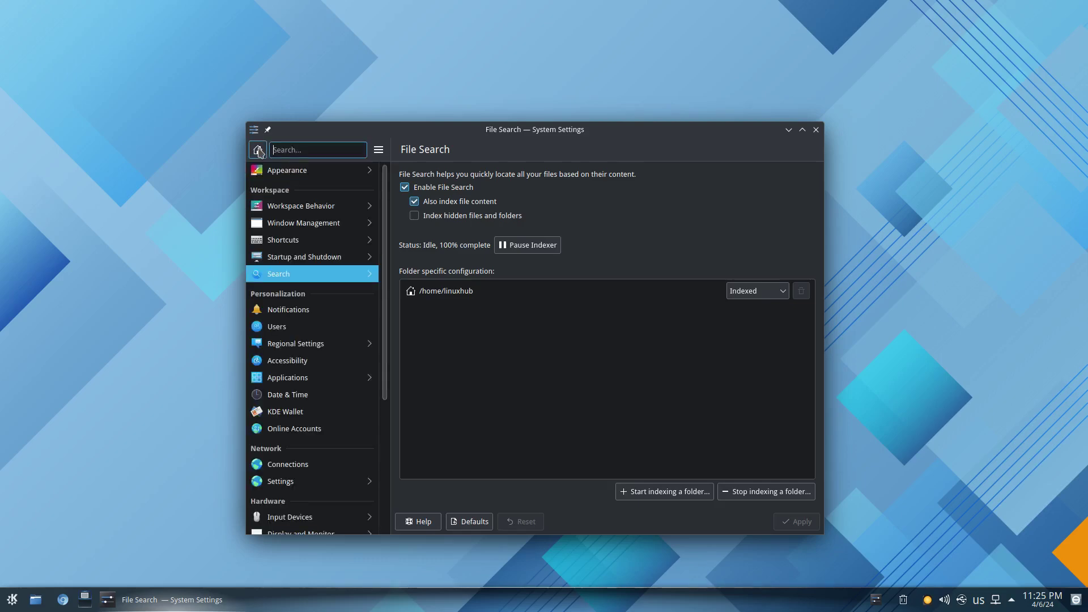
{"action": "scroll", "coordinate": [316, 306], "scroll_direction": "down", "scroll_amount": 2}
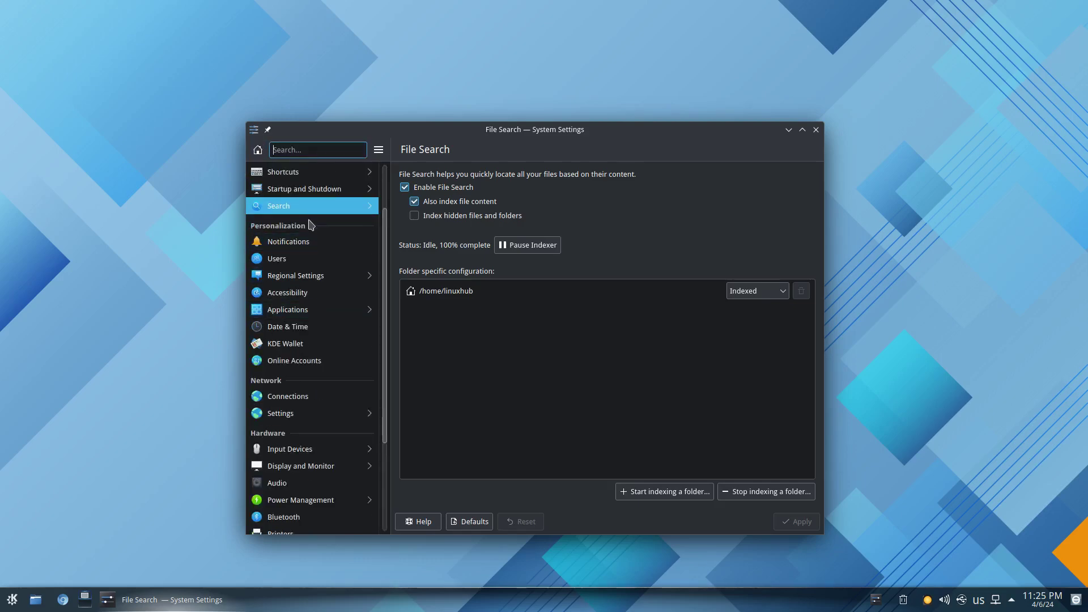
{"action": "left_click", "coordinate": [294, 246]}
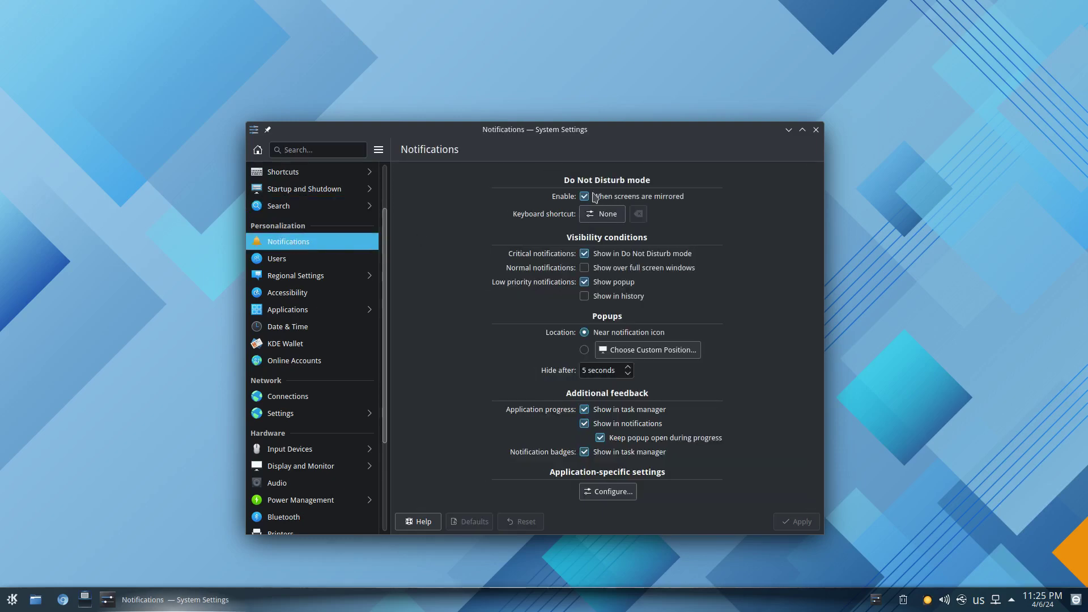
{"action": "left_click", "coordinate": [584, 197]}
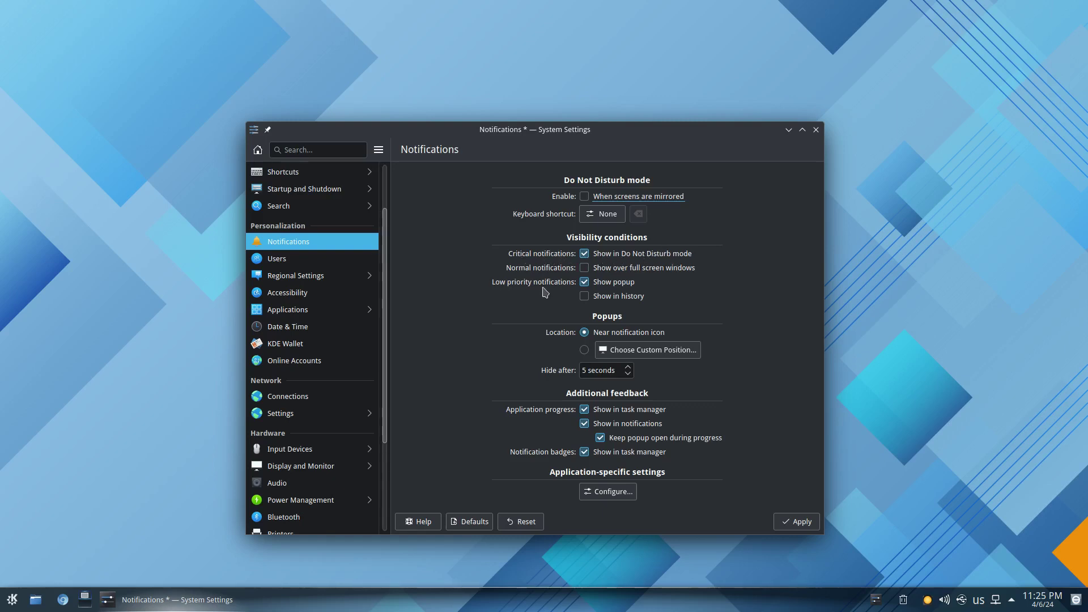
{"action": "left_click", "coordinate": [279, 261]}
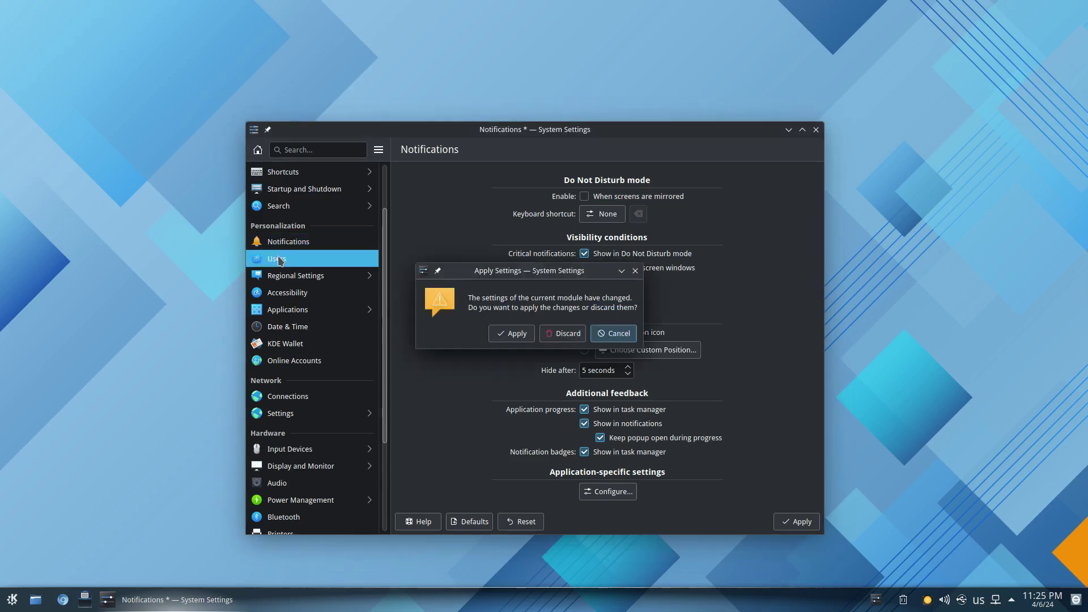
Apply the pending notification change and glance at the Region and Language settings.
{"action": "left_click", "coordinate": [510, 334]}
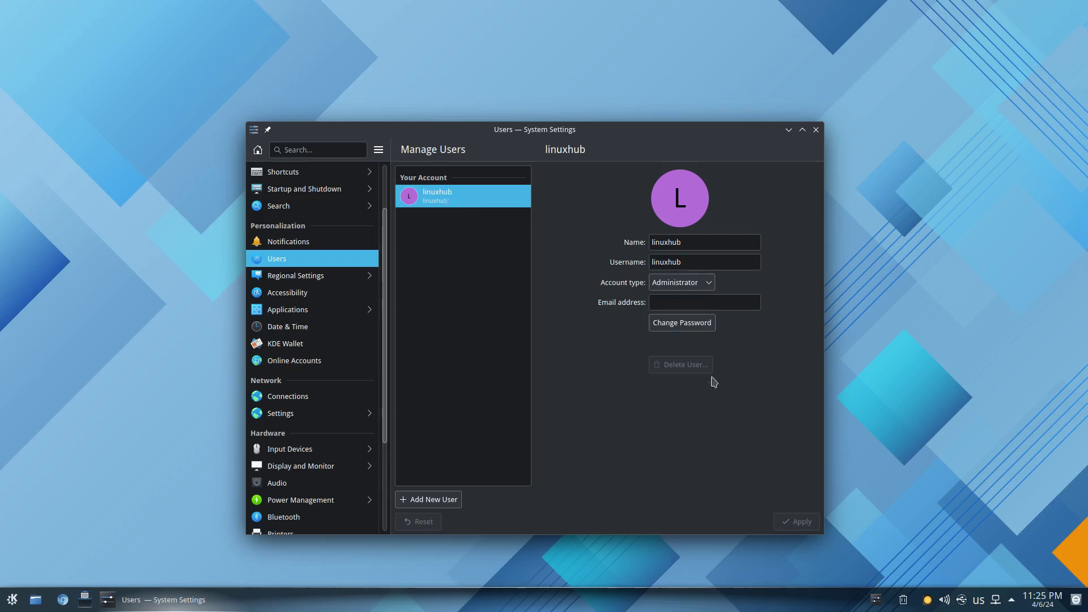
{"action": "left_click", "coordinate": [305, 277]}
{"action": "left_click", "coordinate": [258, 150]}
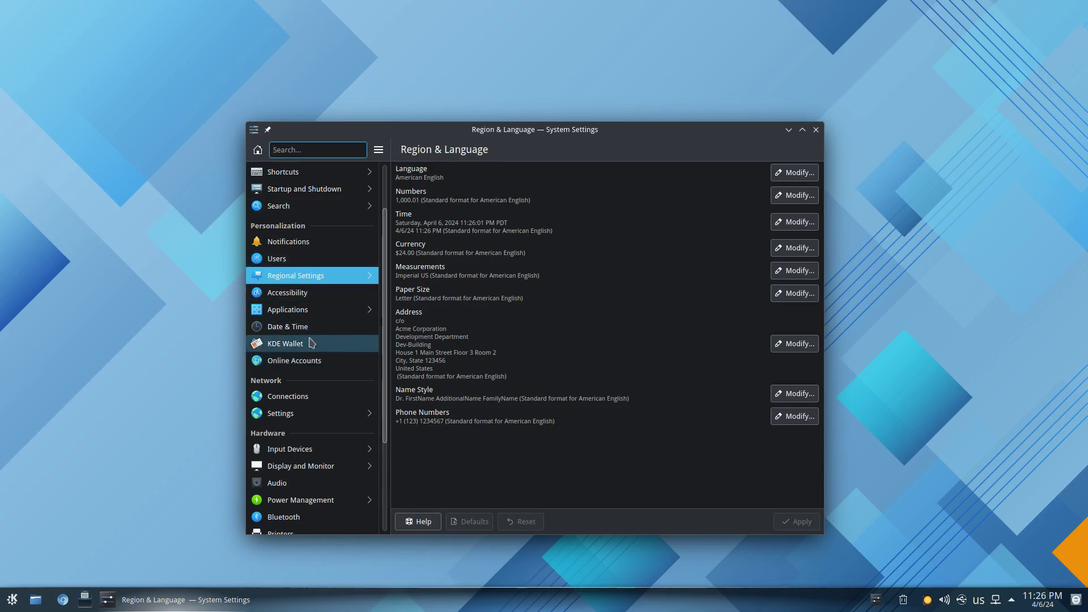
View the wired ens3 connection, then the network Proxy page set to No Proxy.
{"action": "left_click", "coordinate": [274, 399]}
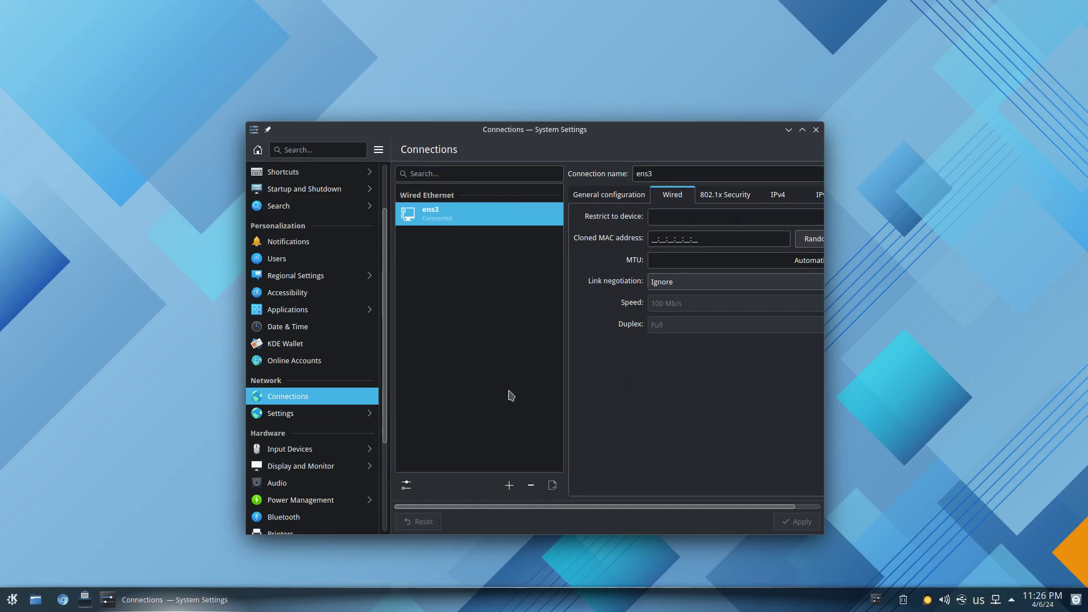
{"action": "left_click", "coordinate": [277, 414]}
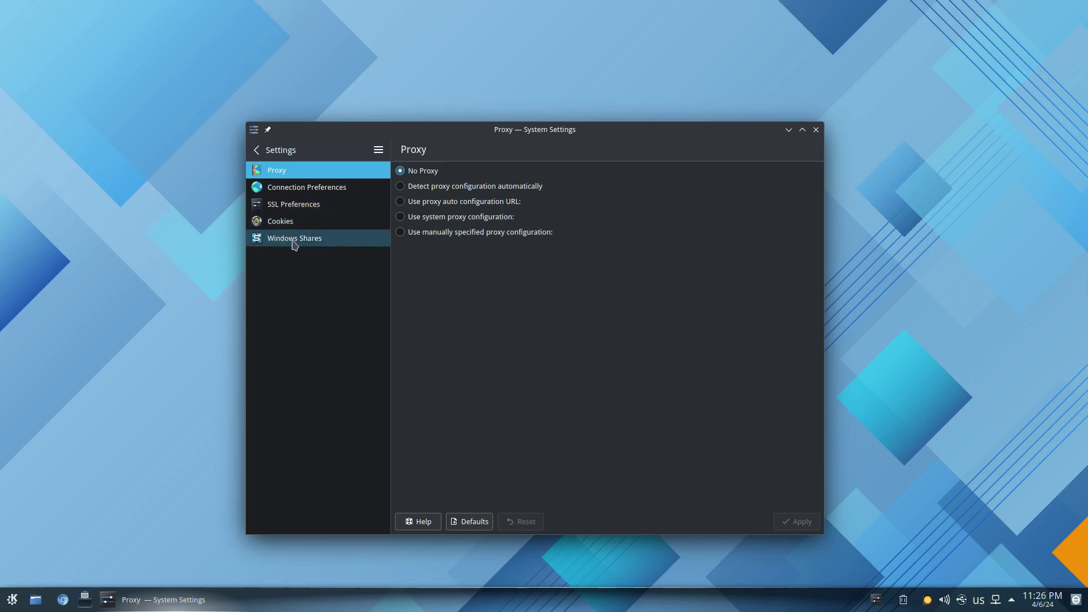
{"action": "left_click", "coordinate": [257, 151]}
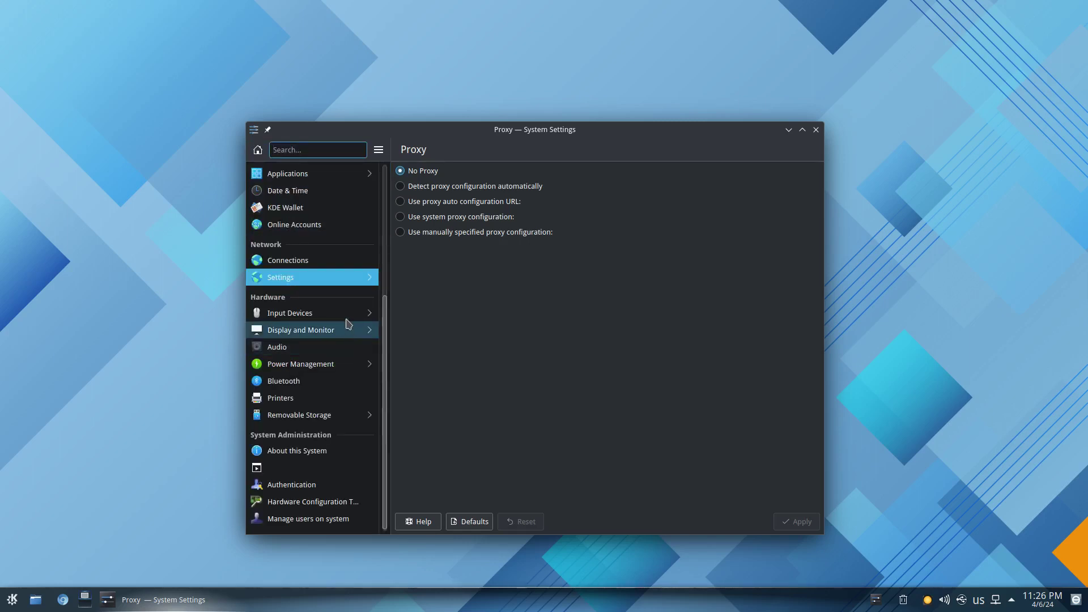
Browse the keyboard layout, advanced keyboard, mouse and touchpad pages, where no touchpad is found.
{"action": "left_click", "coordinate": [300, 317]}
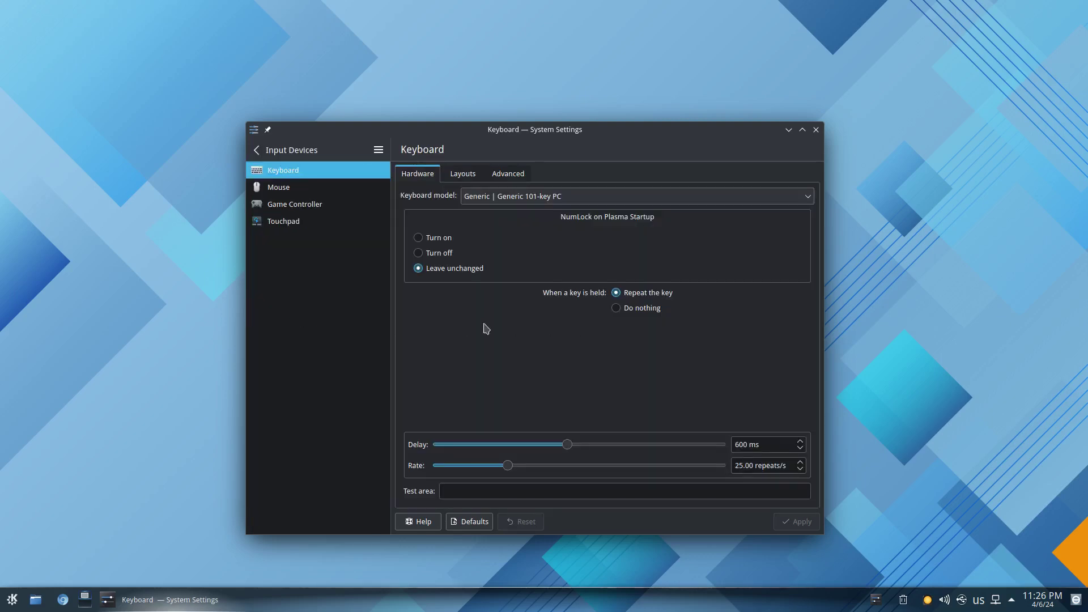
{"action": "left_click", "coordinate": [461, 176]}
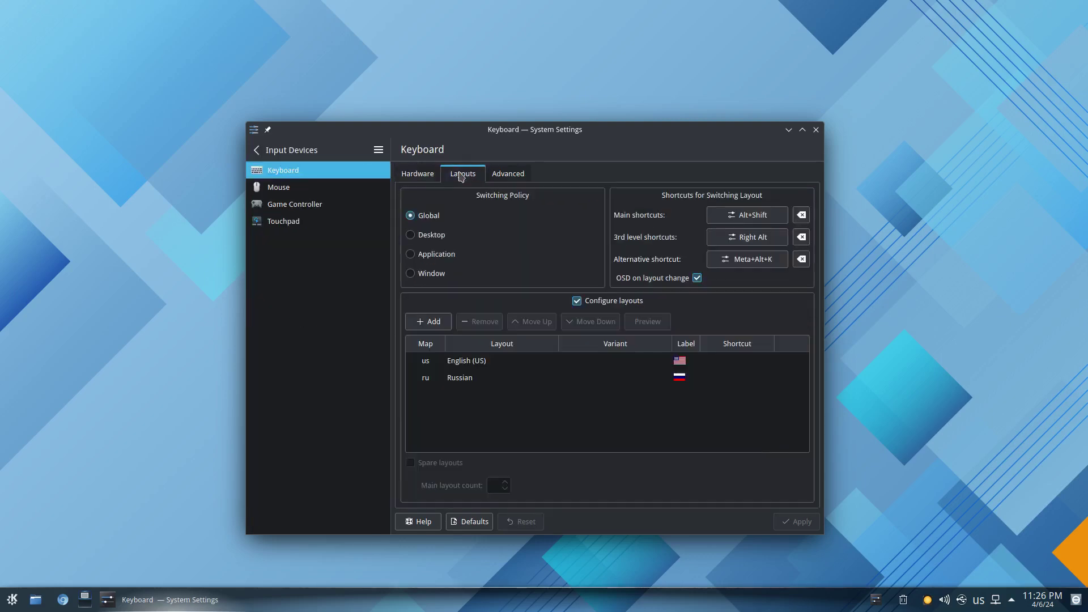
{"action": "left_click", "coordinate": [512, 177]}
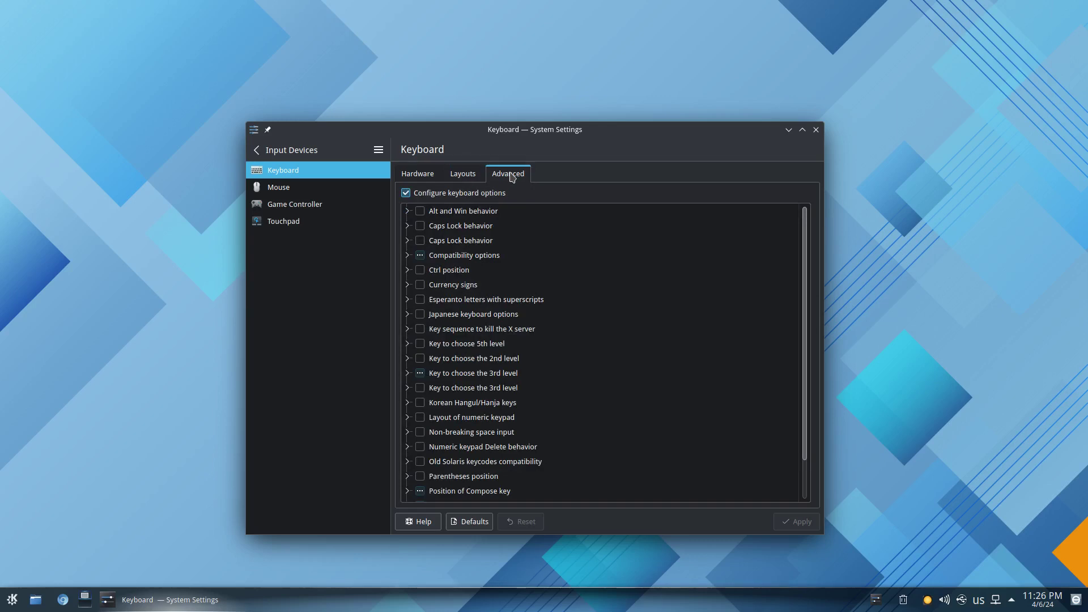
{"action": "left_click", "coordinate": [281, 191]}
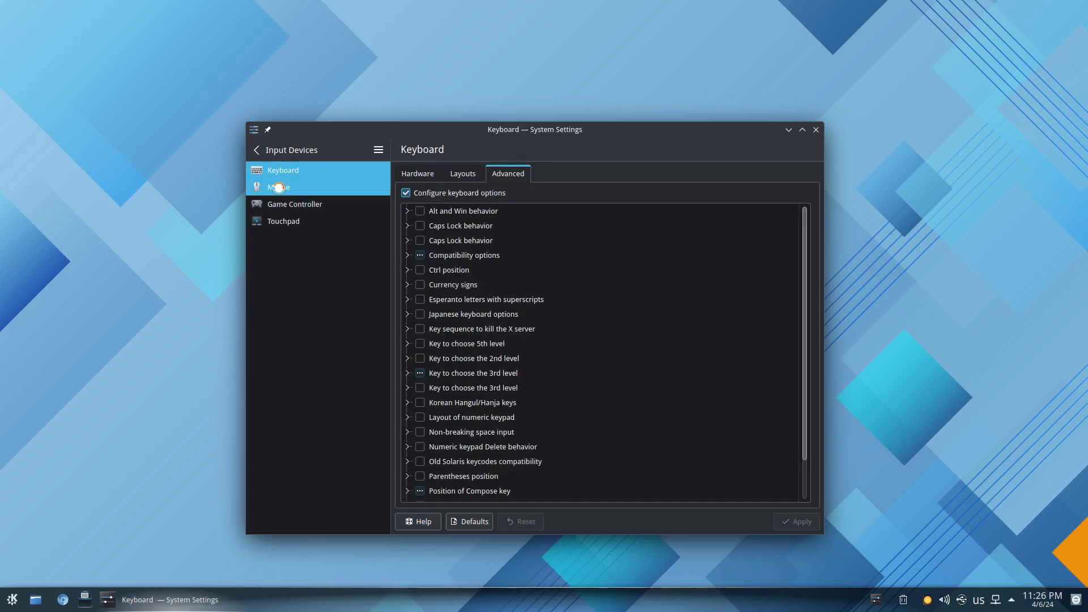
{"action": "left_click", "coordinate": [315, 208]}
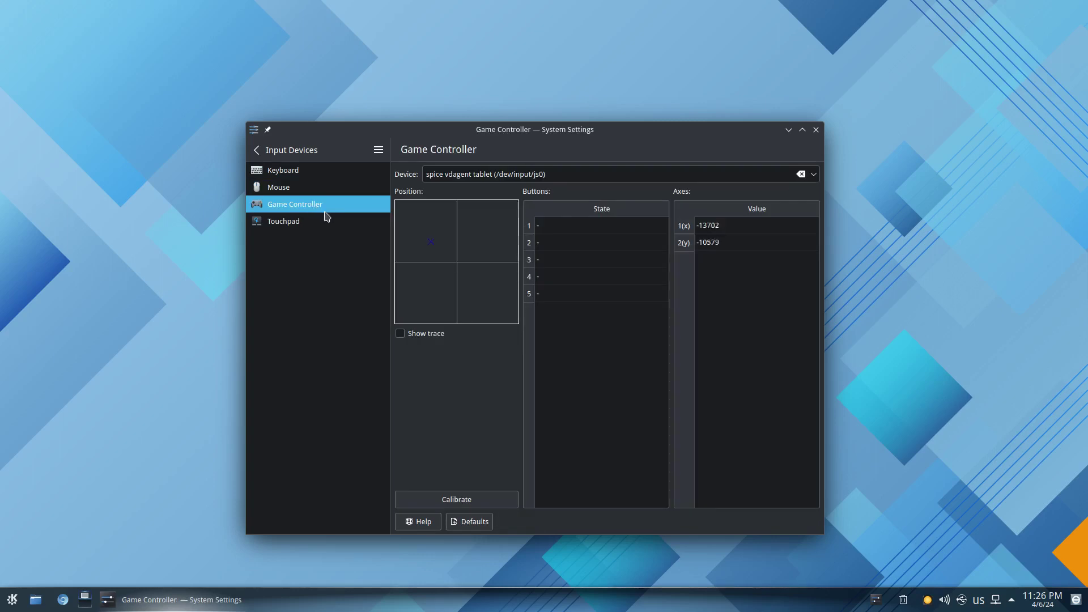
{"action": "left_click", "coordinate": [288, 226]}
{"action": "left_click", "coordinate": [257, 149]}
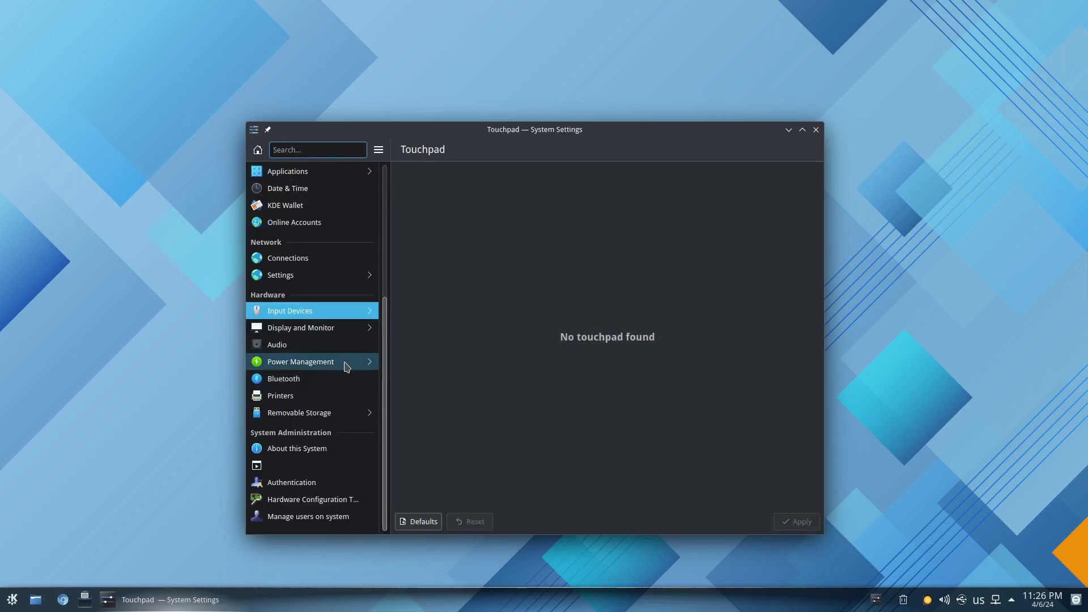
View the Compositor, Gamma and Night Color pages, then Audio with Line Out and Line In at 100%.
{"action": "left_click", "coordinate": [310, 328]}
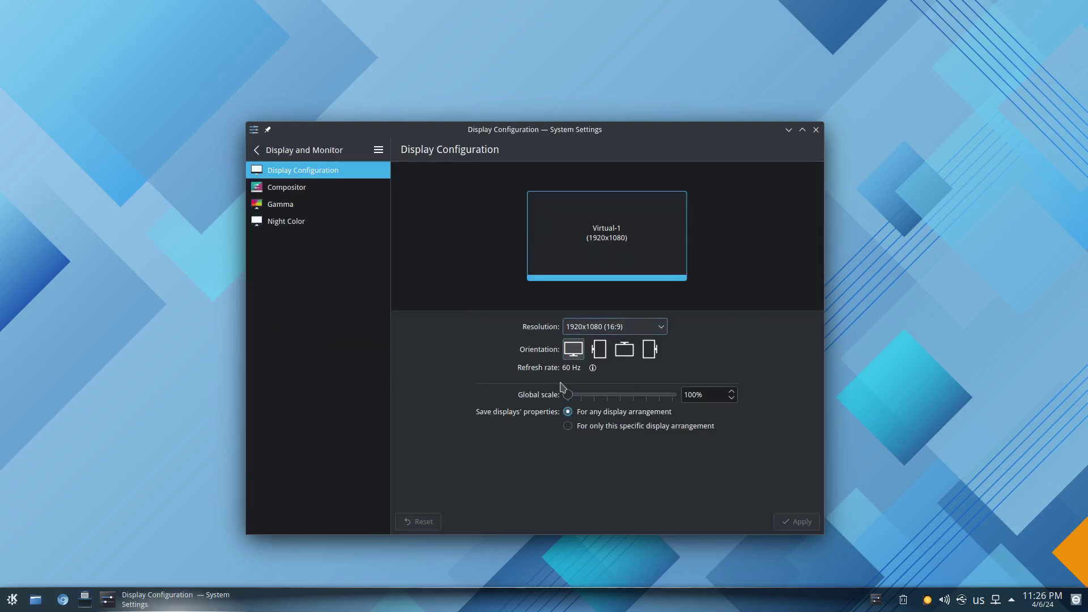
{"action": "left_click", "coordinate": [289, 192]}
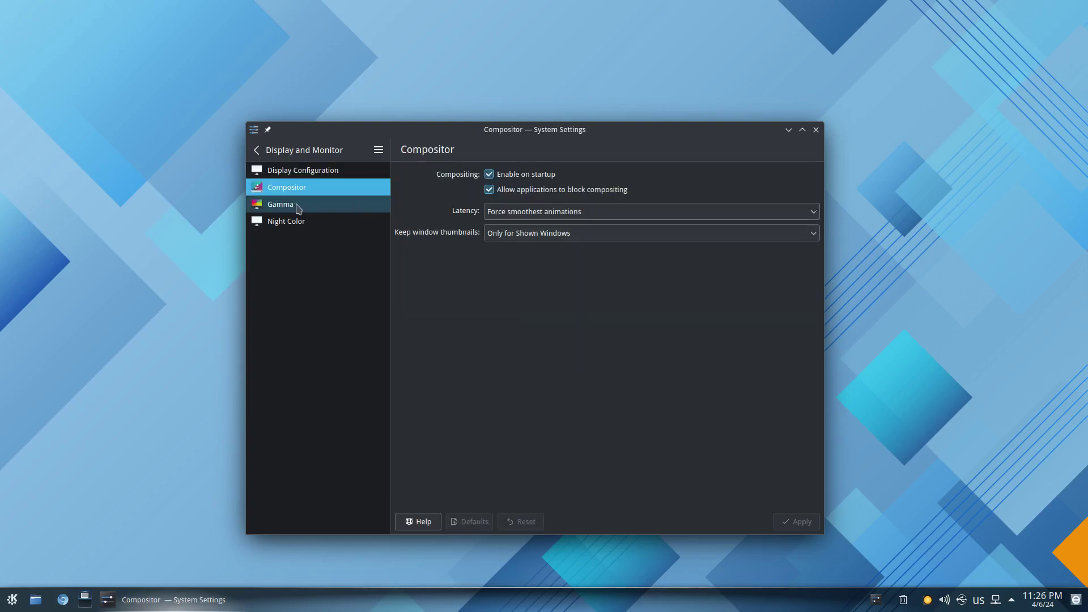
{"action": "left_click", "coordinate": [294, 206]}
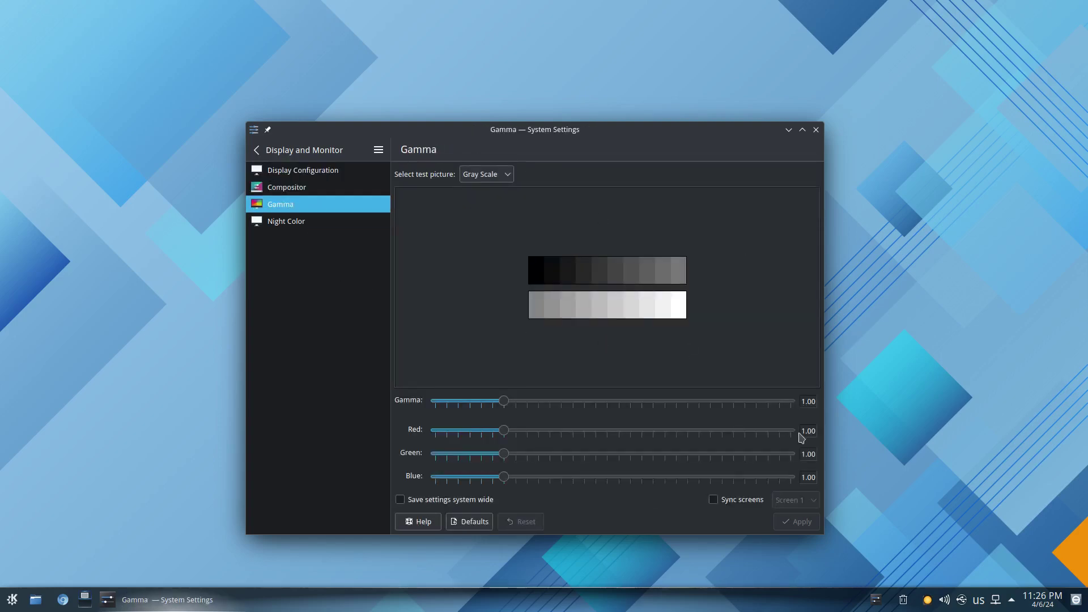
{"action": "left_click", "coordinate": [288, 224]}
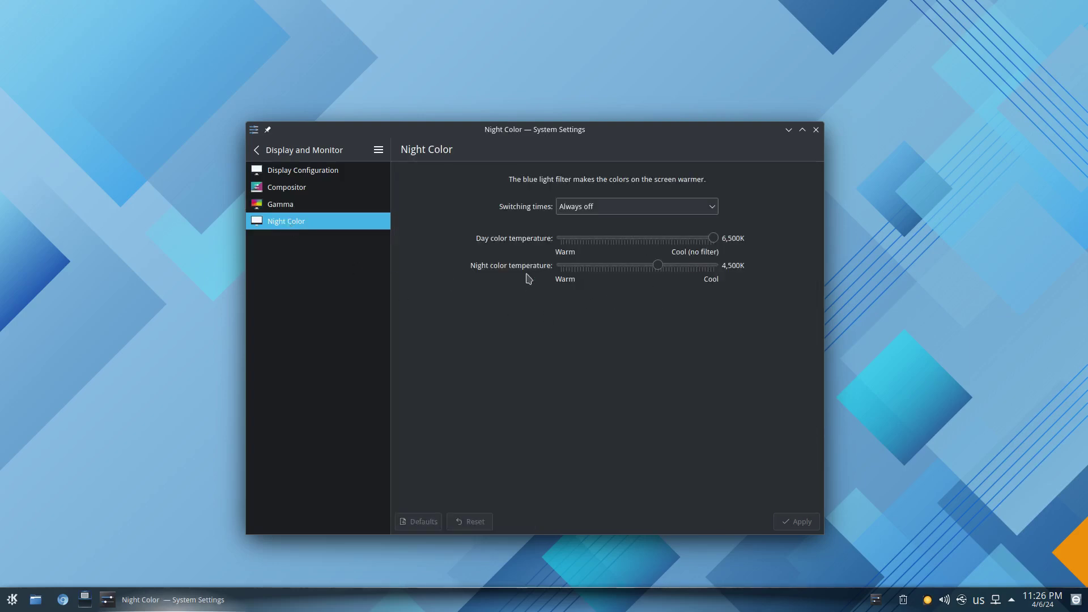
{"action": "left_click", "coordinate": [255, 151]}
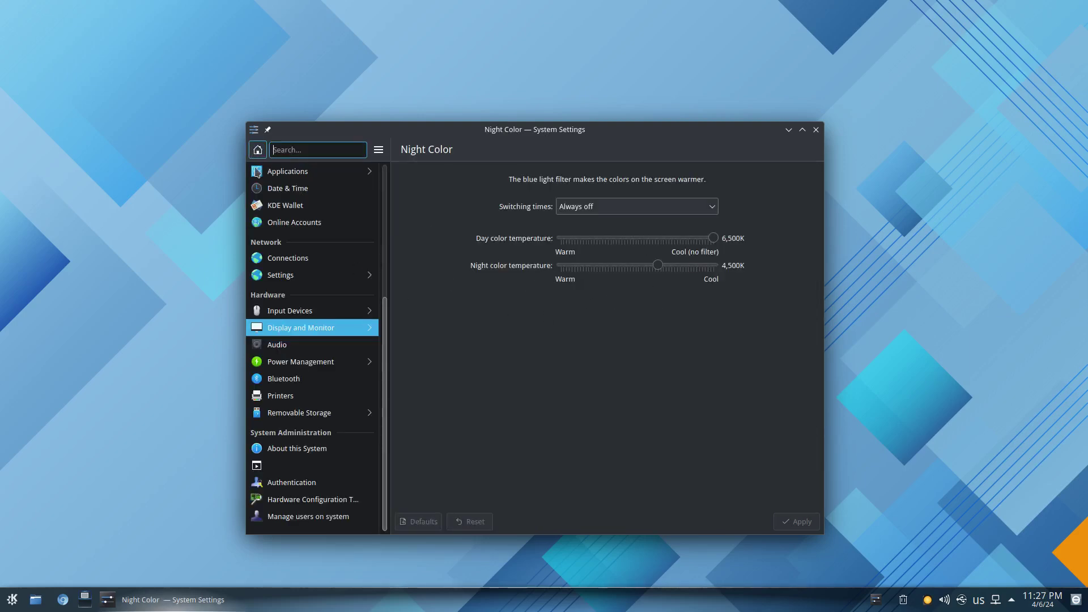
{"action": "left_click", "coordinate": [277, 345]}
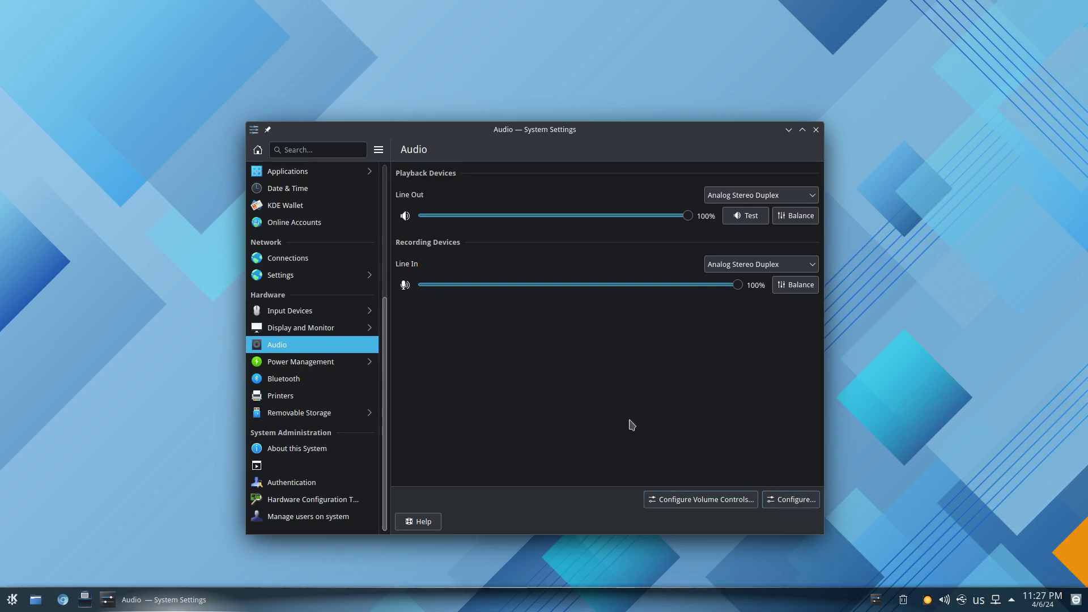
Browse Power Management, Bluetooth and Printers, ending on the seven Removable Storage device actions.
{"action": "left_click", "coordinate": [289, 363]}
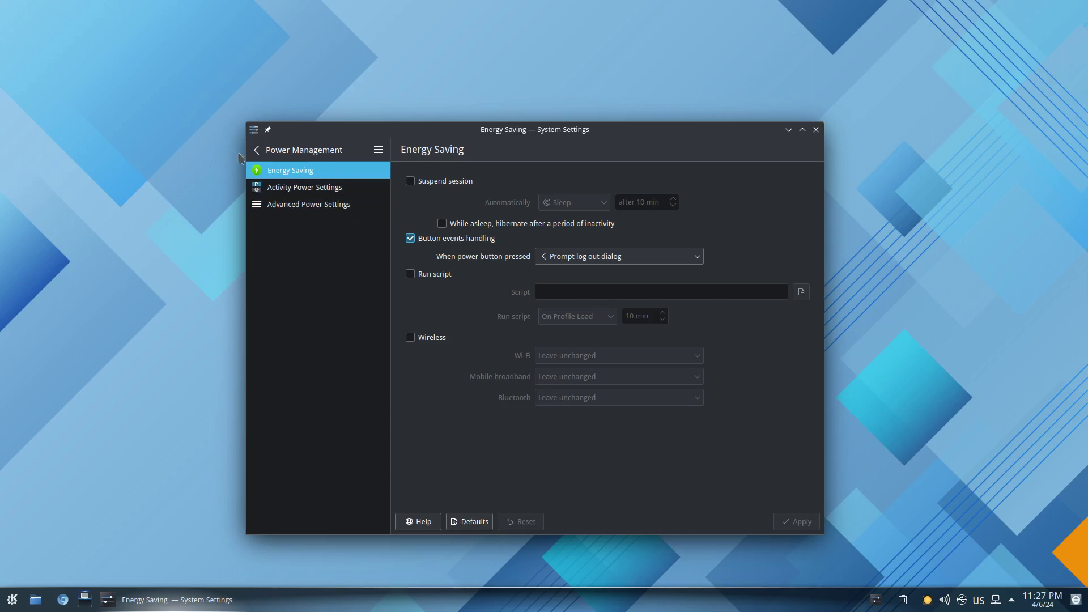
{"action": "left_click", "coordinate": [258, 149]}
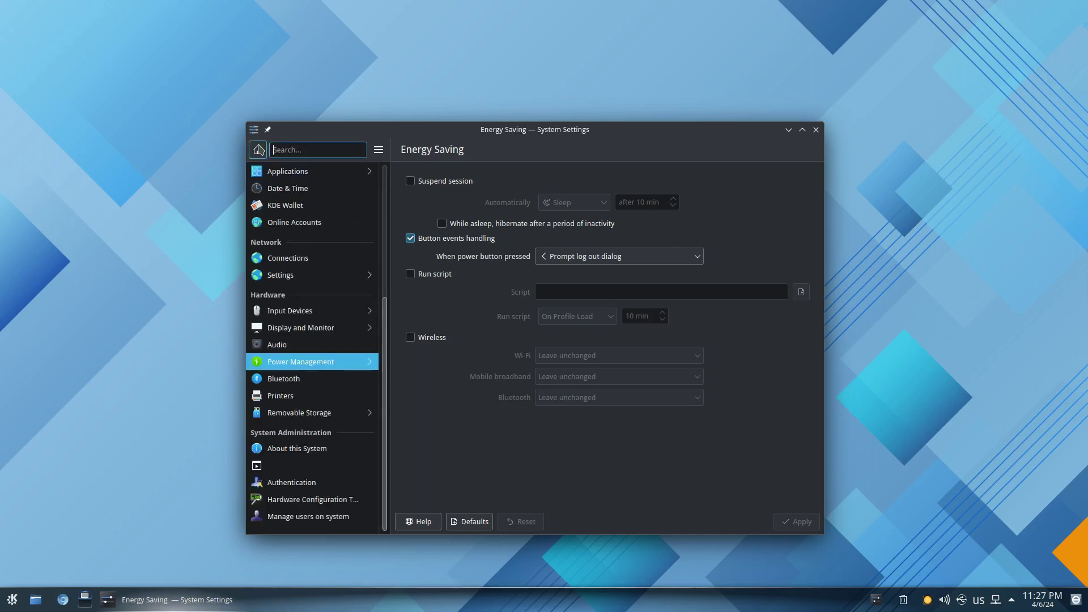
{"action": "left_click", "coordinate": [289, 380]}
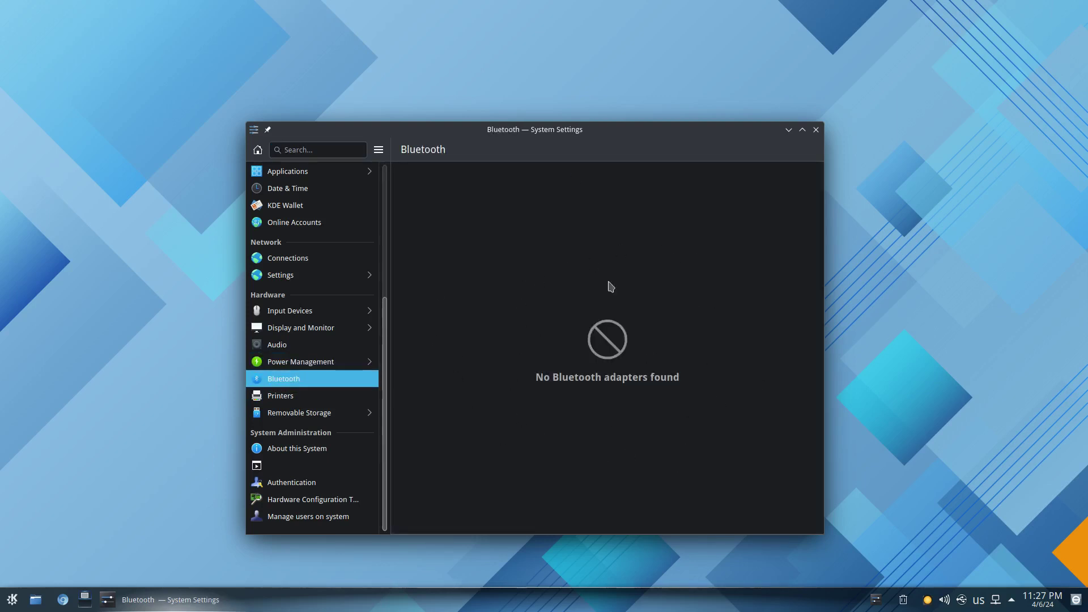
{"action": "left_click", "coordinate": [279, 396]}
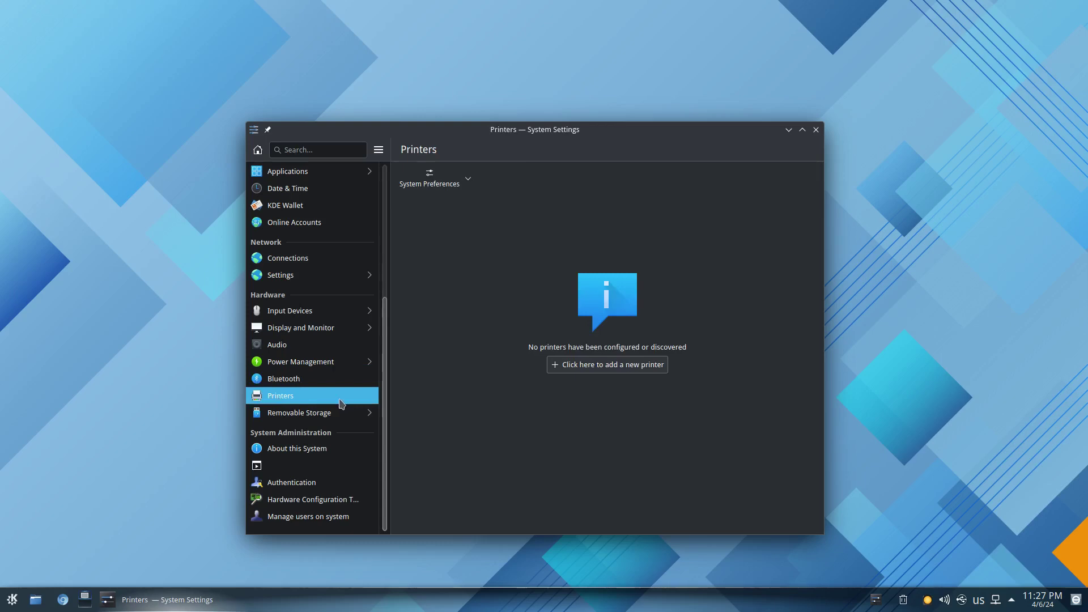
{"action": "left_click", "coordinate": [283, 412]}
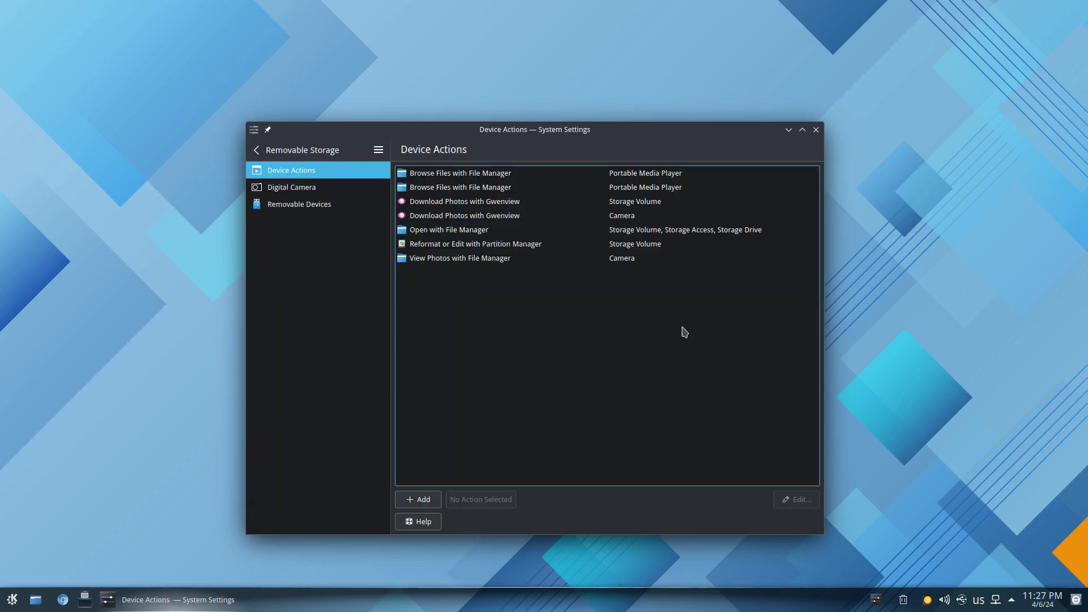
{"action": "left_click", "coordinate": [259, 151]}
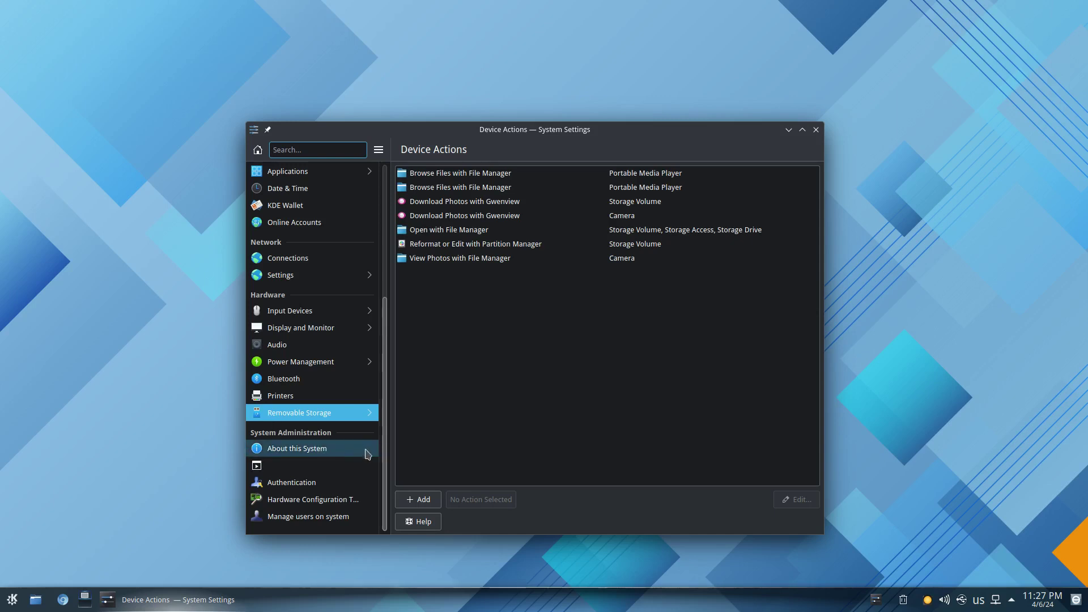
Show About this System: ROSA Fresh Desktop 2021.1, Plasma 5.27.10, kernel 6.6.21 on X11.
{"action": "left_click", "coordinate": [292, 453]}
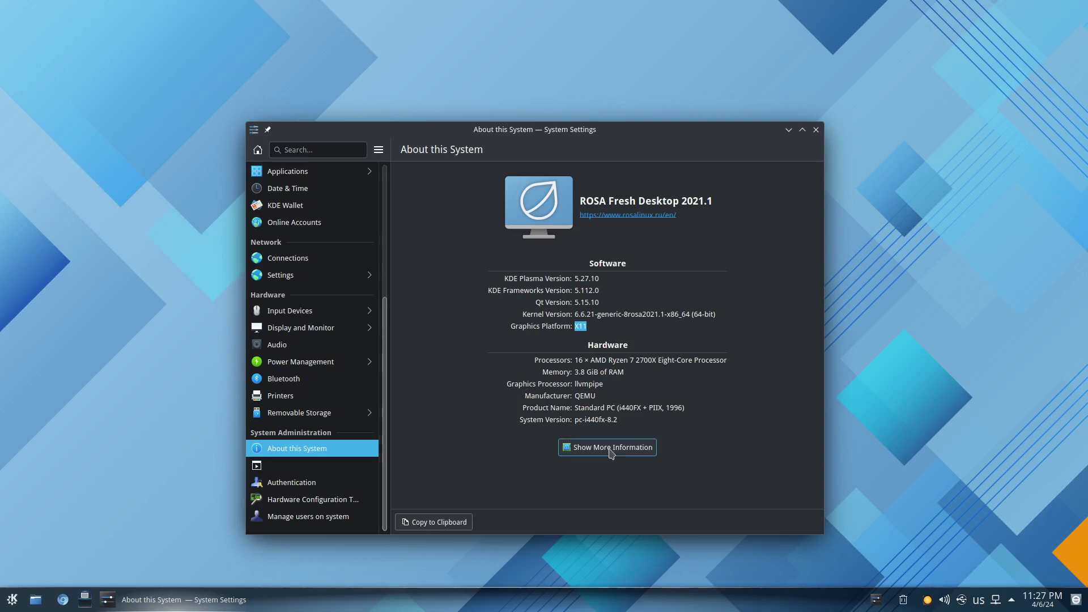
Try the services, Authentication, Hardware Configuration and Manage users tools, cancelling each admin password request.
{"action": "left_click", "coordinate": [289, 469]}
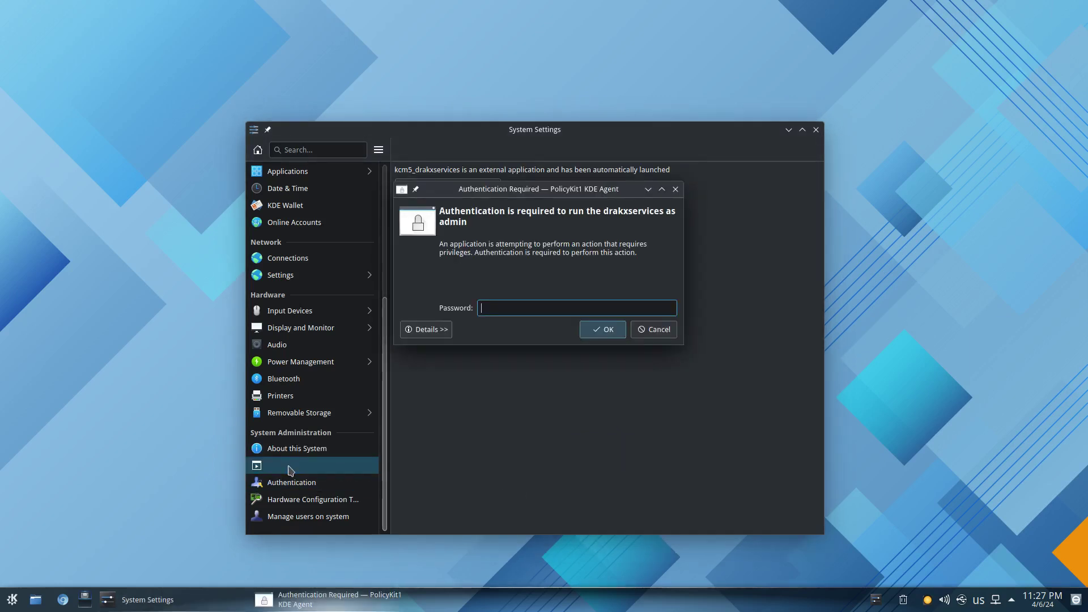
{"action": "left_click", "coordinate": [658, 330]}
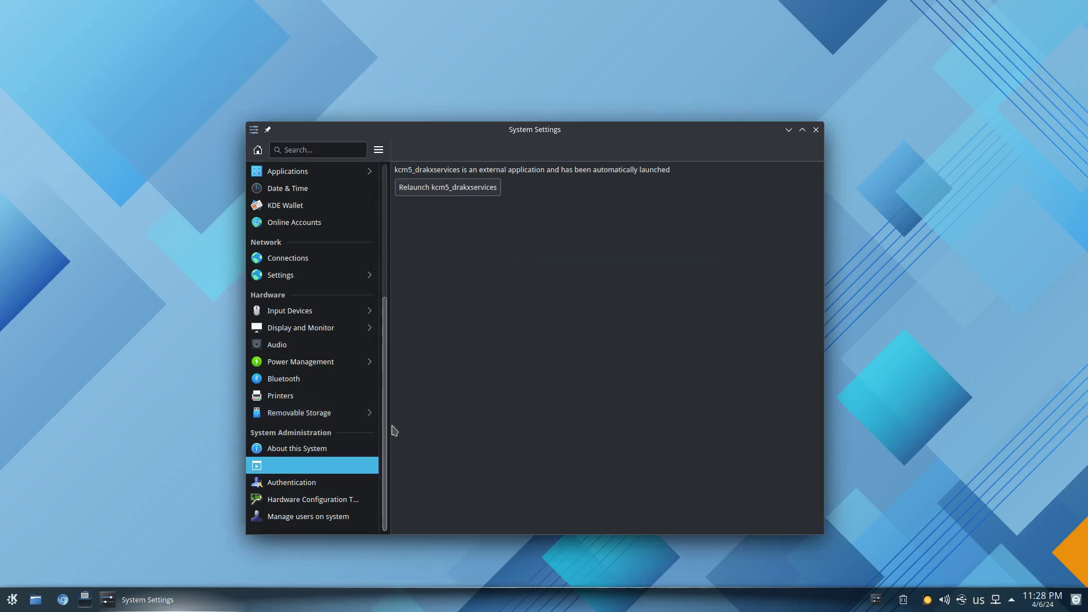
{"action": "left_click", "coordinate": [292, 487]}
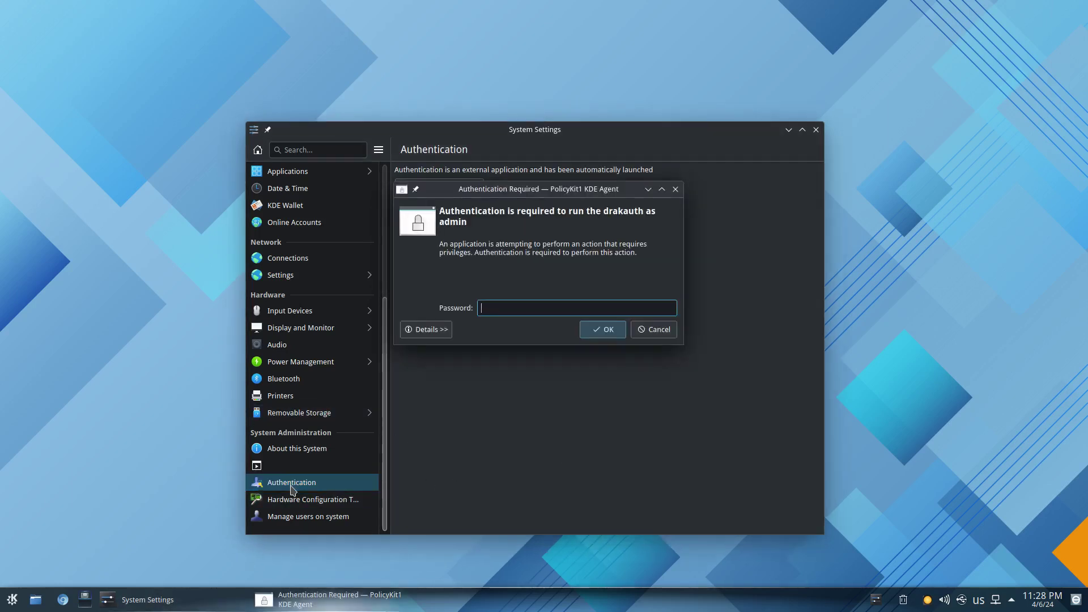
{"action": "left_click", "coordinate": [652, 330]}
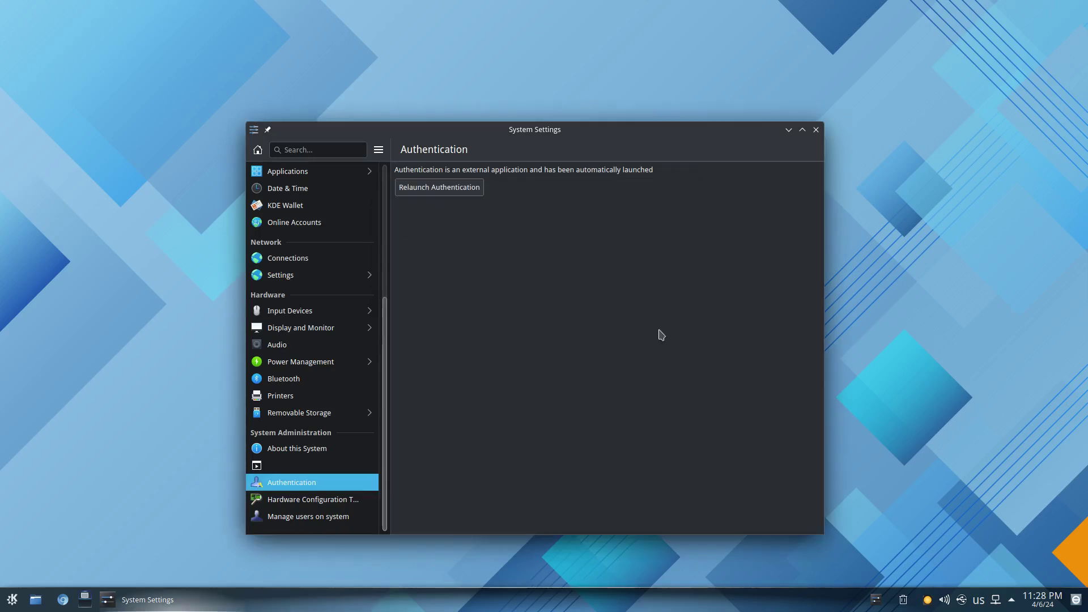
{"action": "left_click", "coordinate": [314, 502]}
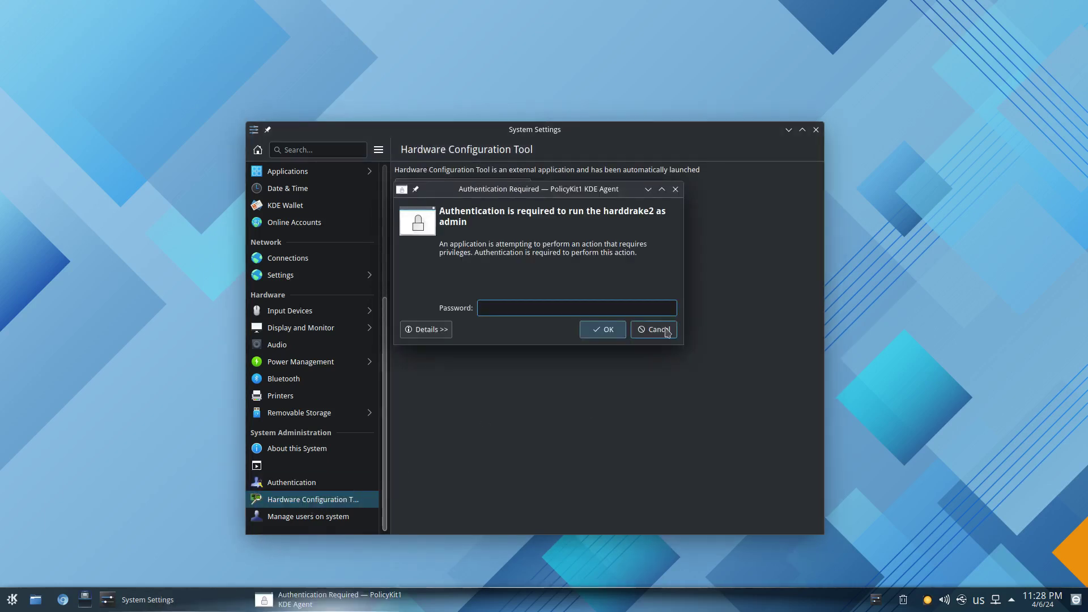
{"action": "left_click", "coordinate": [656, 330]}
{"action": "left_click", "coordinate": [291, 520]}
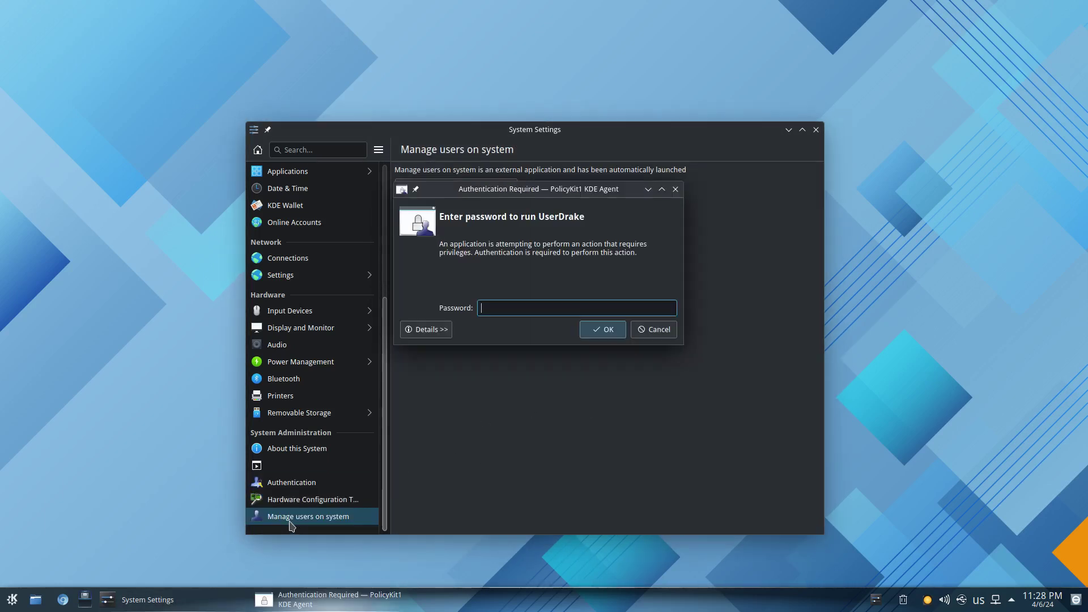
{"action": "left_click", "coordinate": [657, 331]}
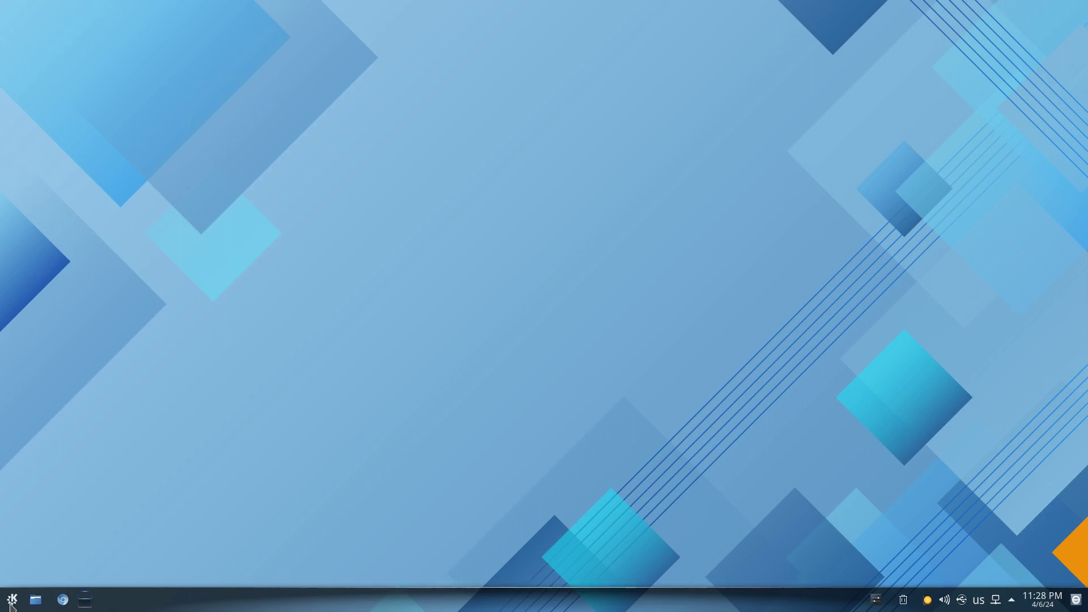
Launch Chromium maximized, read version 122.0.6261.128 on its About page, then close it.
{"action": "left_click", "coordinate": [61, 602]}
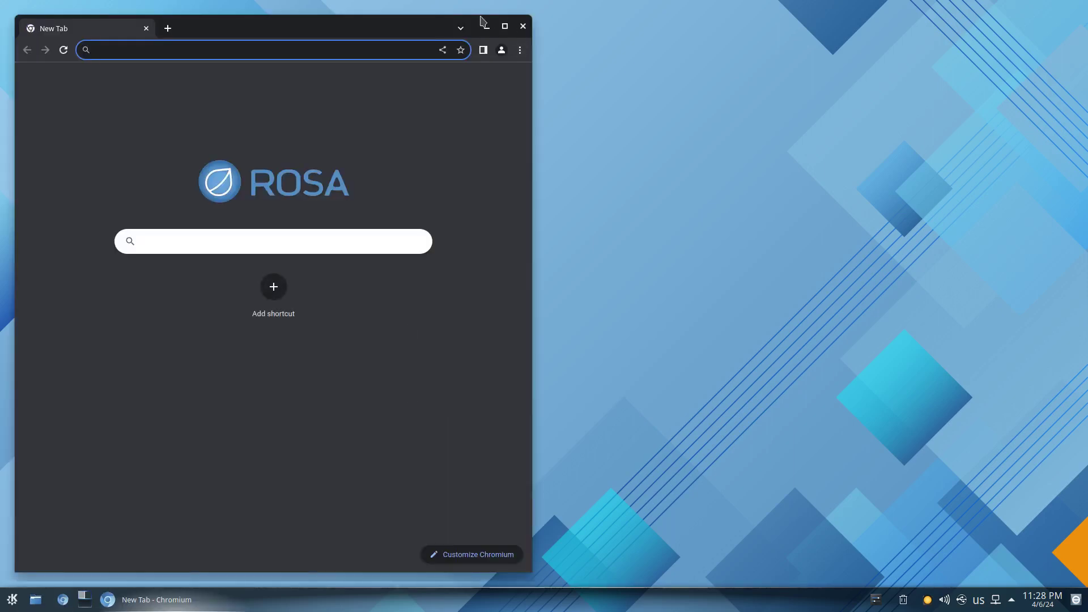
{"action": "double_click", "coordinate": [410, 28]}
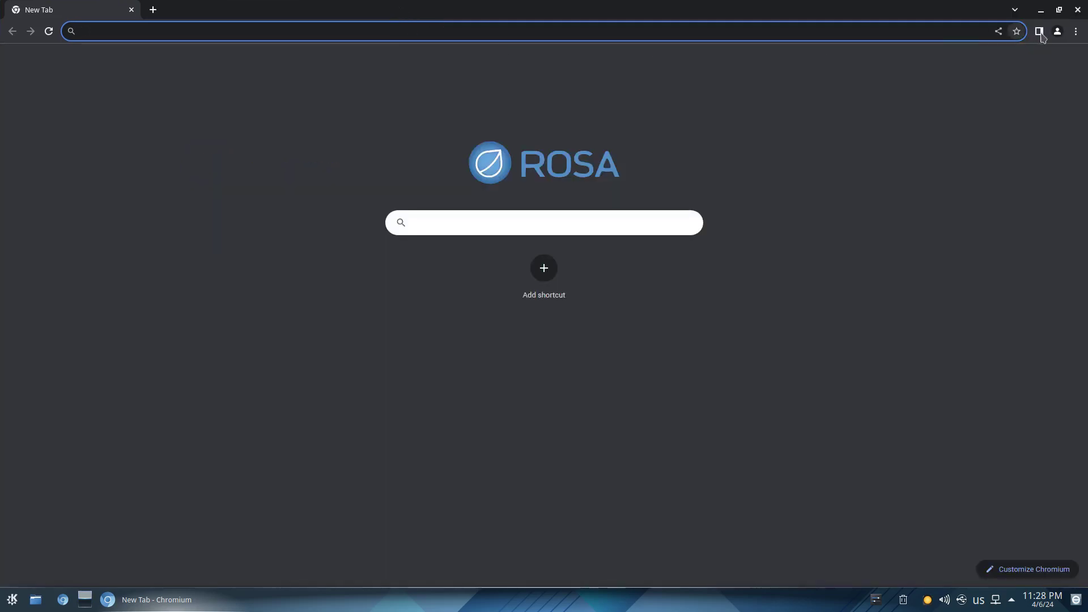
{"action": "left_click", "coordinate": [1075, 31]}
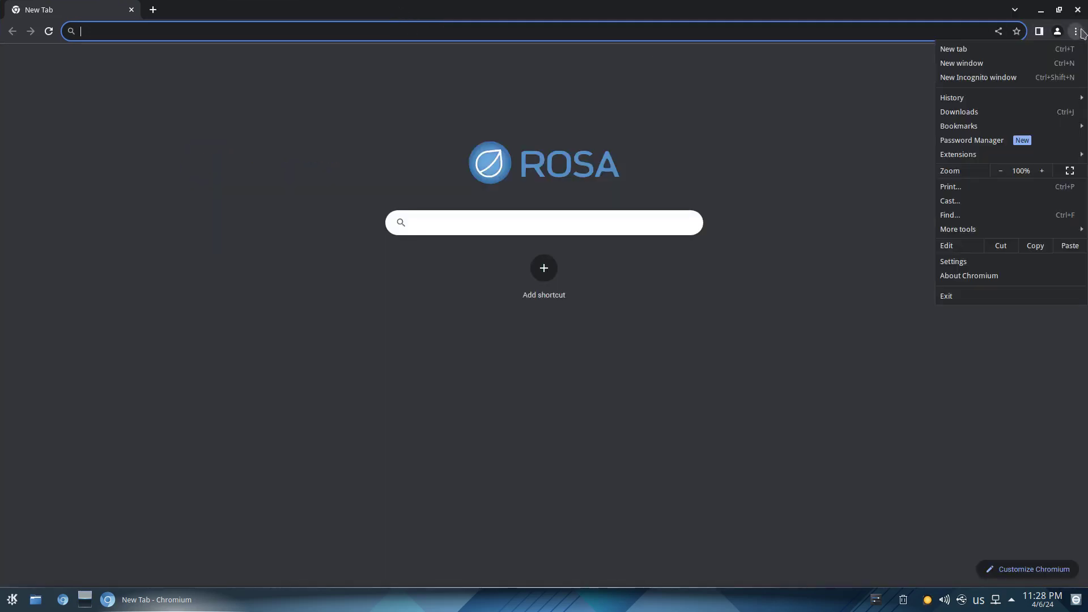
{"action": "left_click", "coordinate": [1011, 275]}
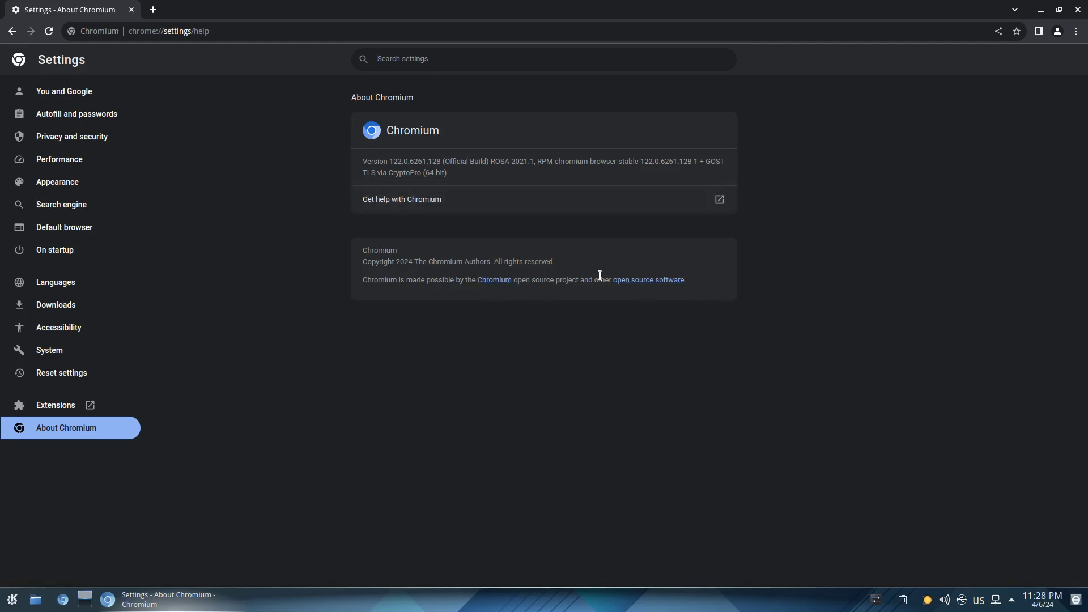
{"action": "scroll", "coordinate": [599, 275], "scroll_direction": "up", "scroll_amount": 3}
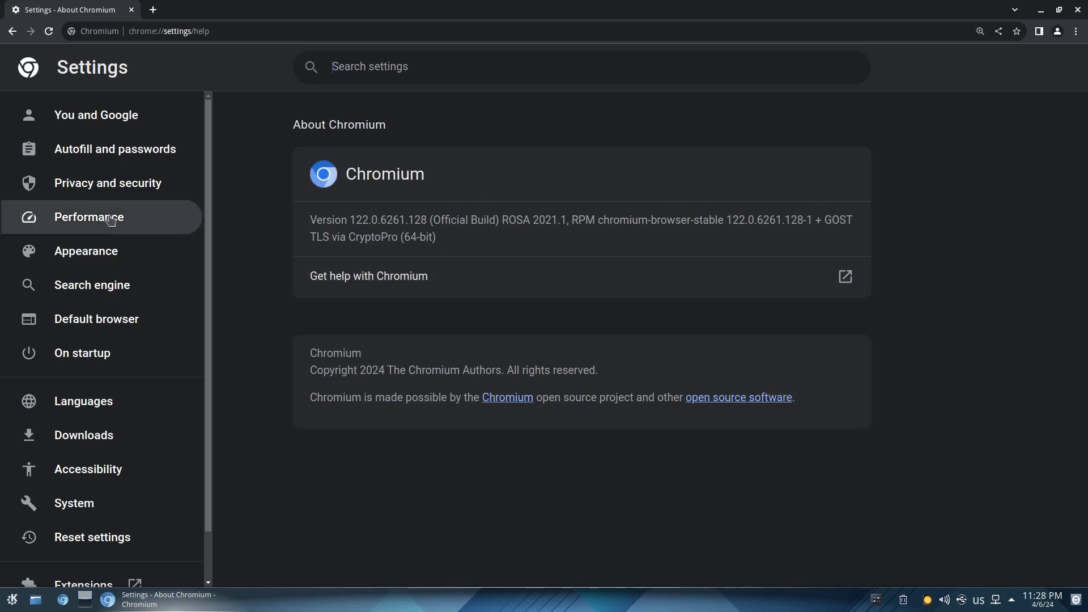
{"action": "triple_click", "coordinate": [336, 220]}
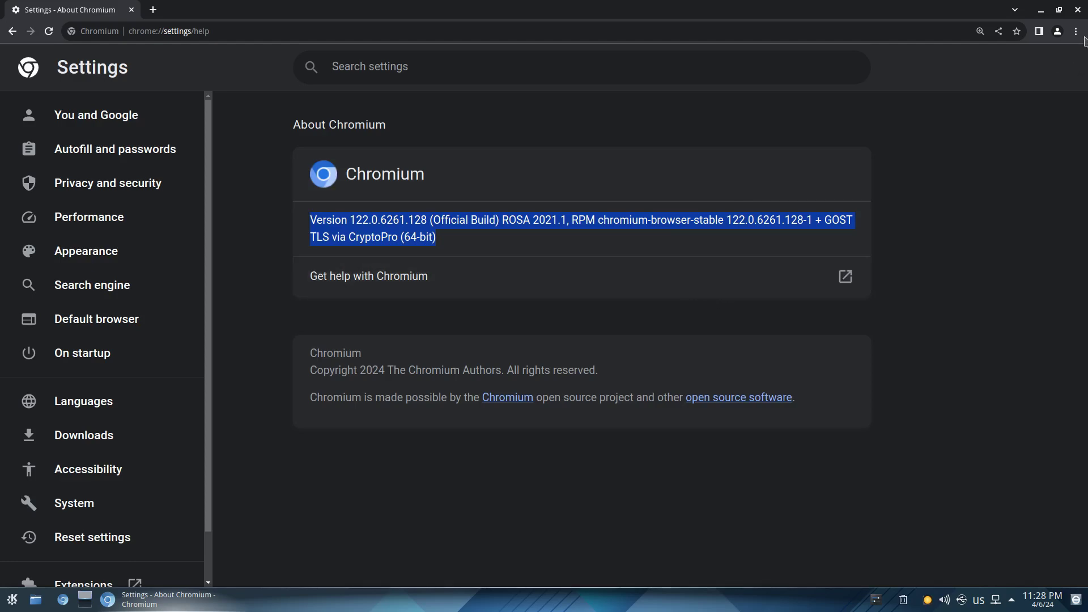
{"action": "left_click", "coordinate": [1078, 9]}
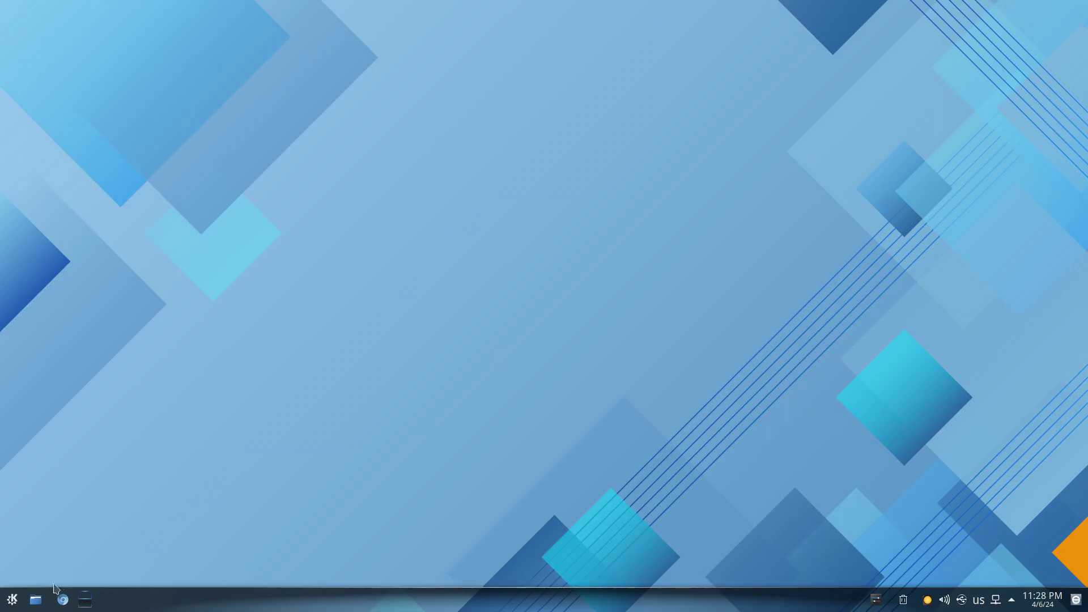
Open Dolphin maximized and check its About dialog showing version 23.08.4.
{"action": "left_click", "coordinate": [35, 599]}
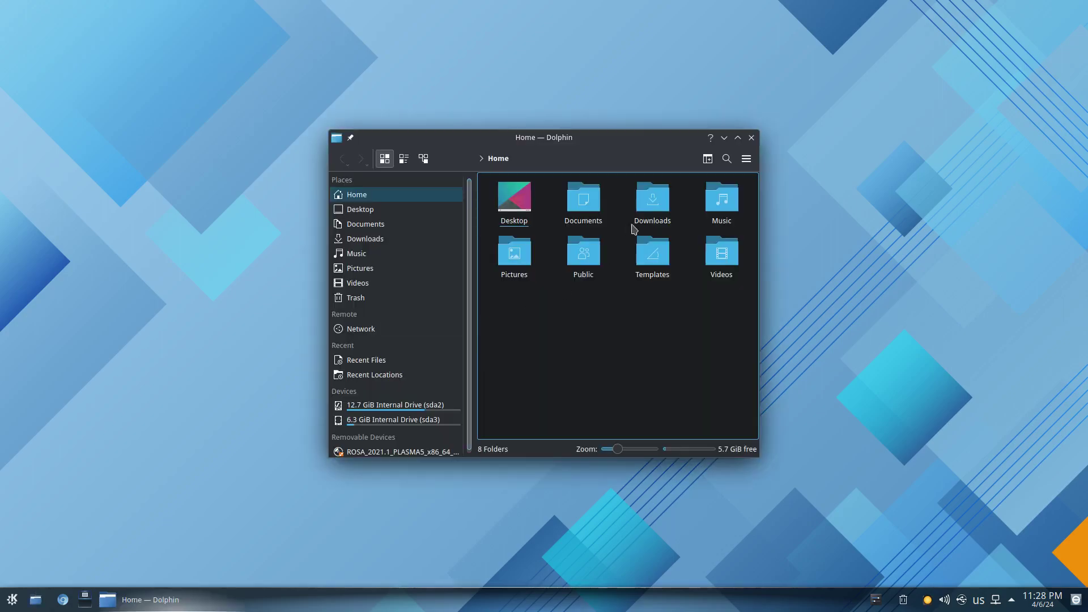
{"action": "double_click", "coordinate": [633, 139]}
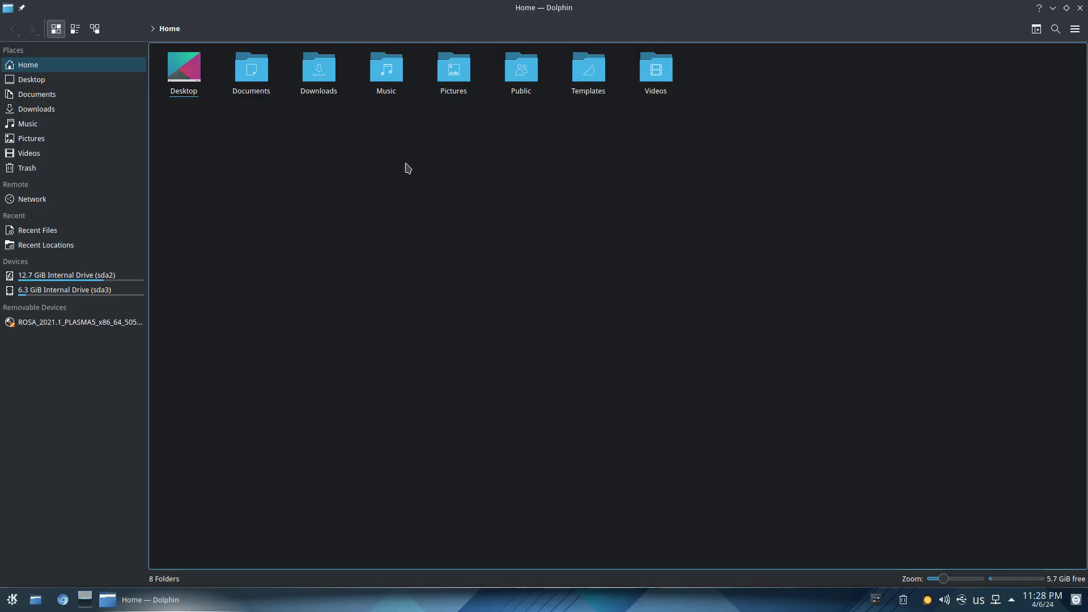
{"action": "left_click", "coordinate": [1077, 30]}
{"action": "mouse_move", "coordinate": [977, 251]}
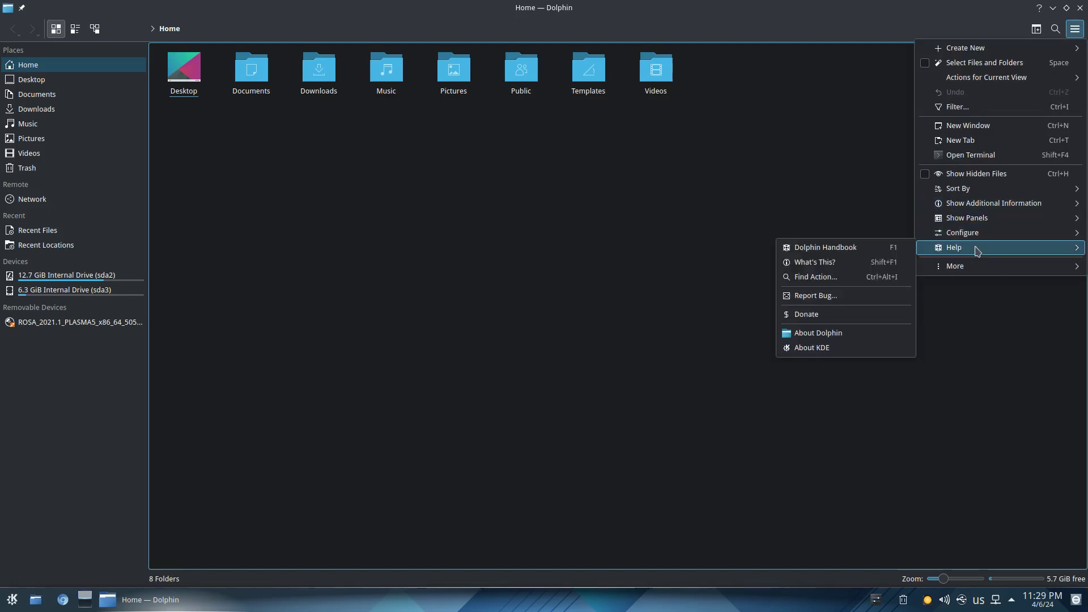
{"action": "left_click", "coordinate": [800, 336]}
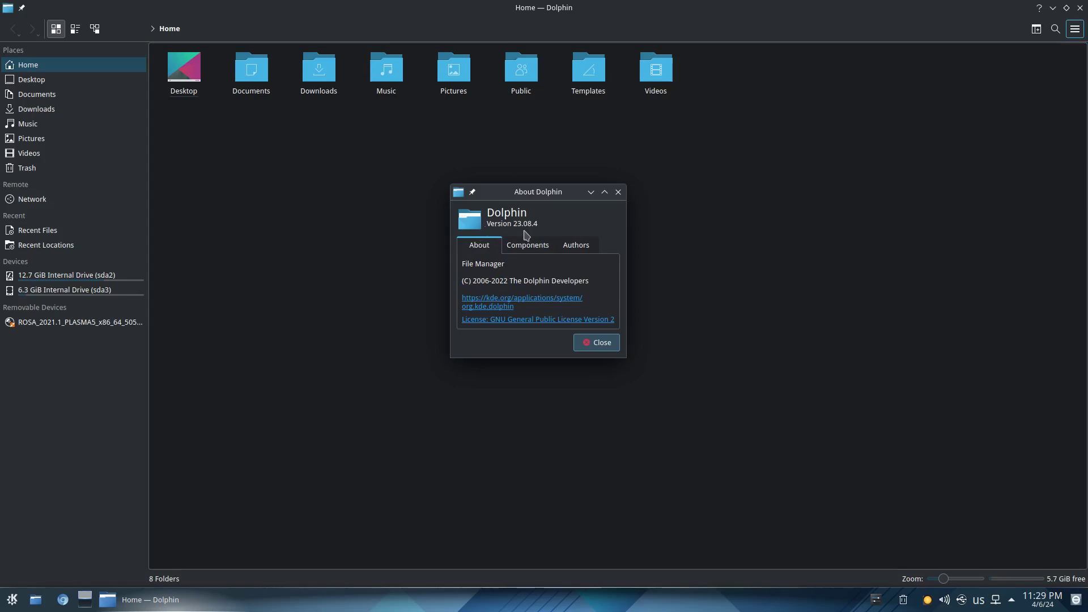
{"action": "left_click", "coordinate": [618, 192]}
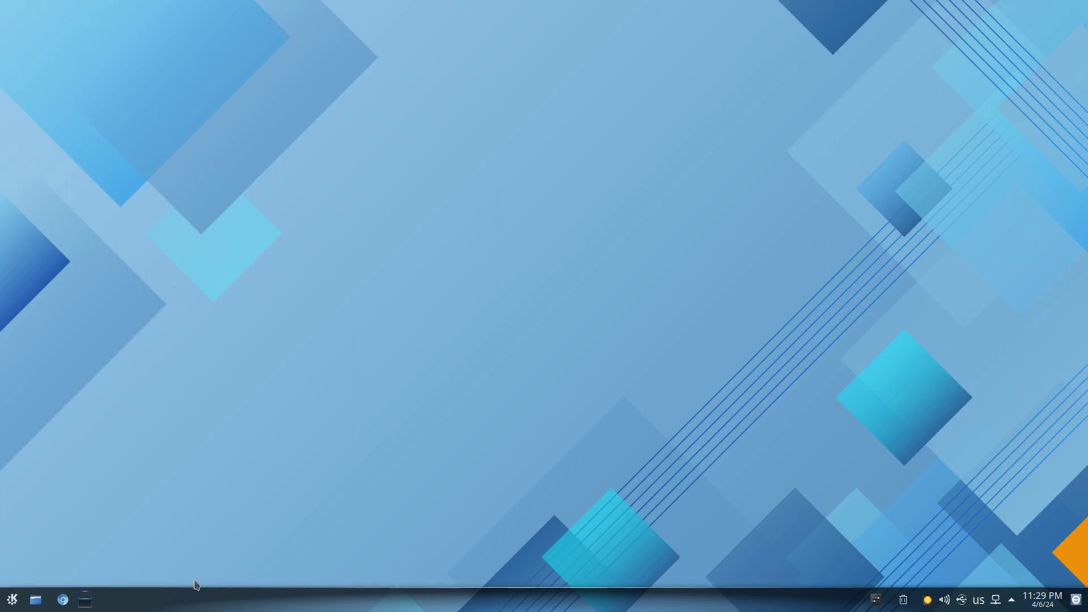
Launch Konsole from the application launcher and maximize its window.
{"action": "left_click", "coordinate": [12, 601]}
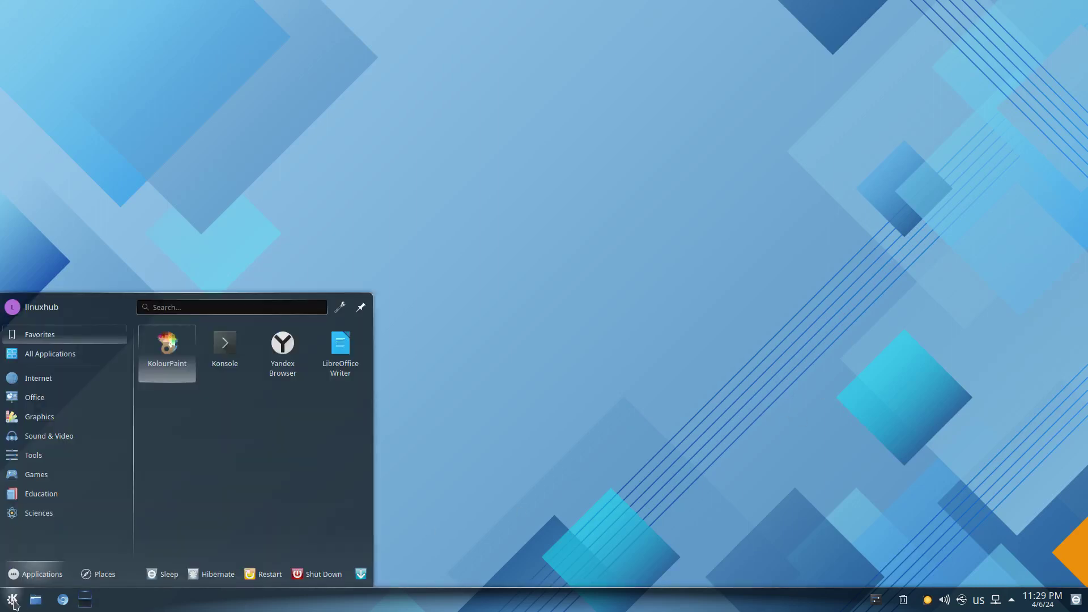
{"action": "left_click", "coordinate": [232, 347]}
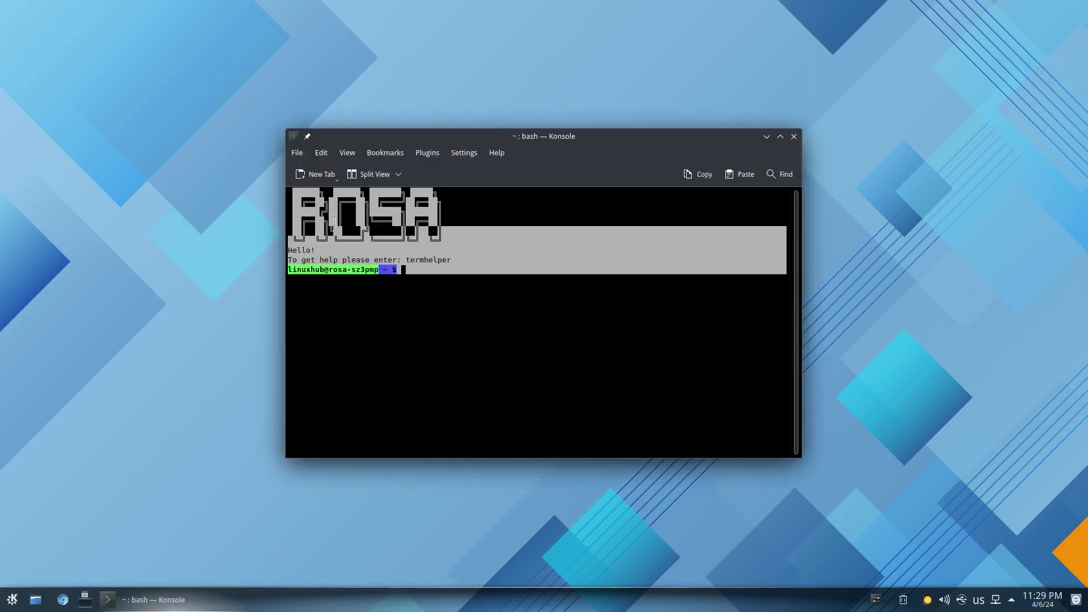
{"action": "key", "text": "ctrl+shift+a"}
{"action": "left_click", "coordinate": [512, 366]}
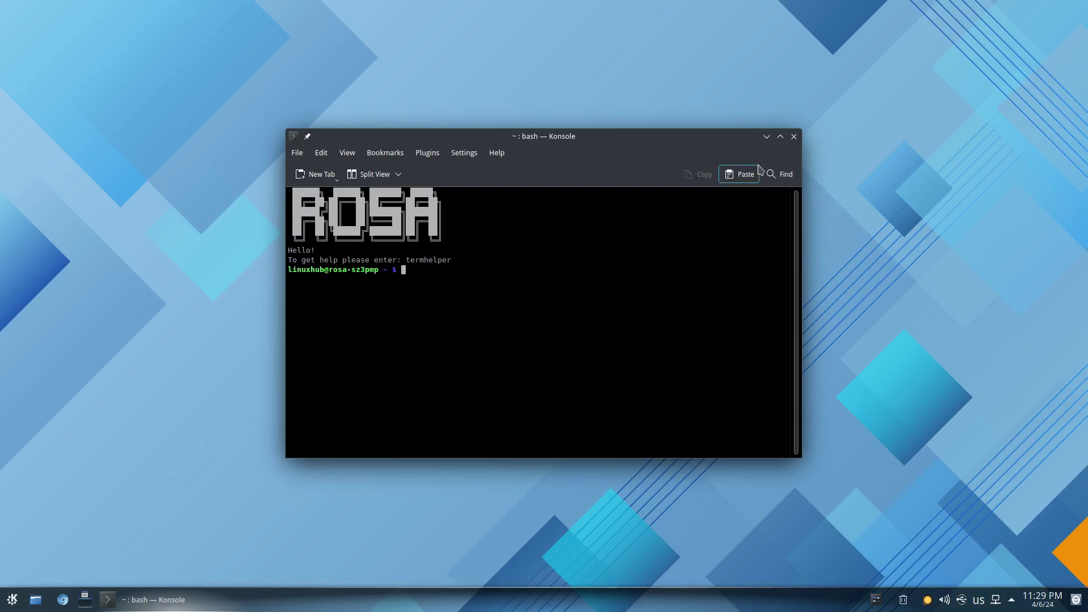
{"action": "double_click", "coordinate": [701, 133]}
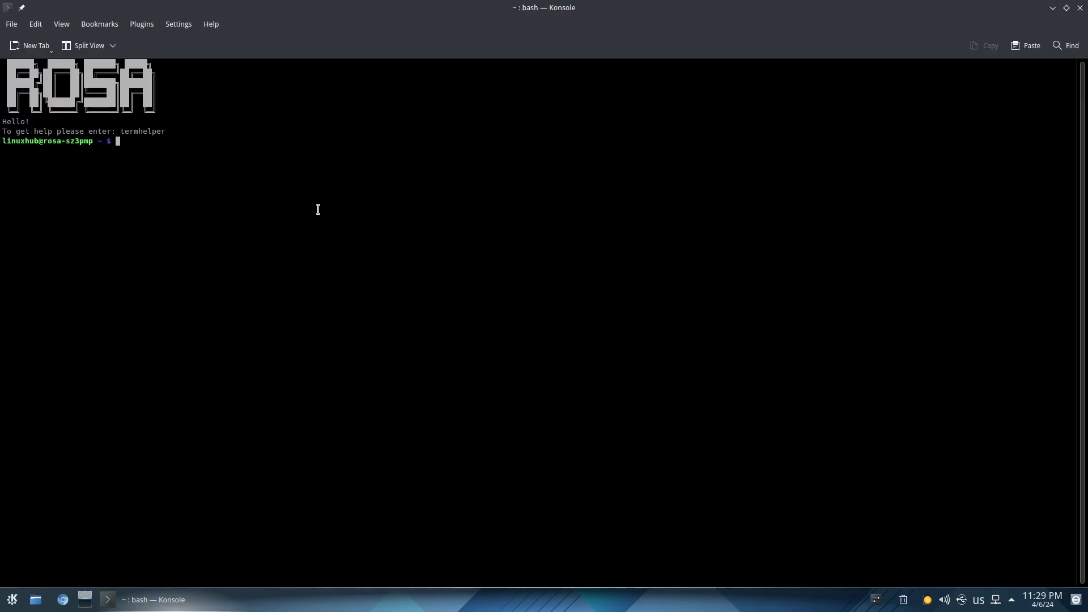
Run htop in an enlarged font to view processes, then quit it and type neofetch.
{"action": "type", "text": "htop"}
{"action": "key", "text": "Return"}
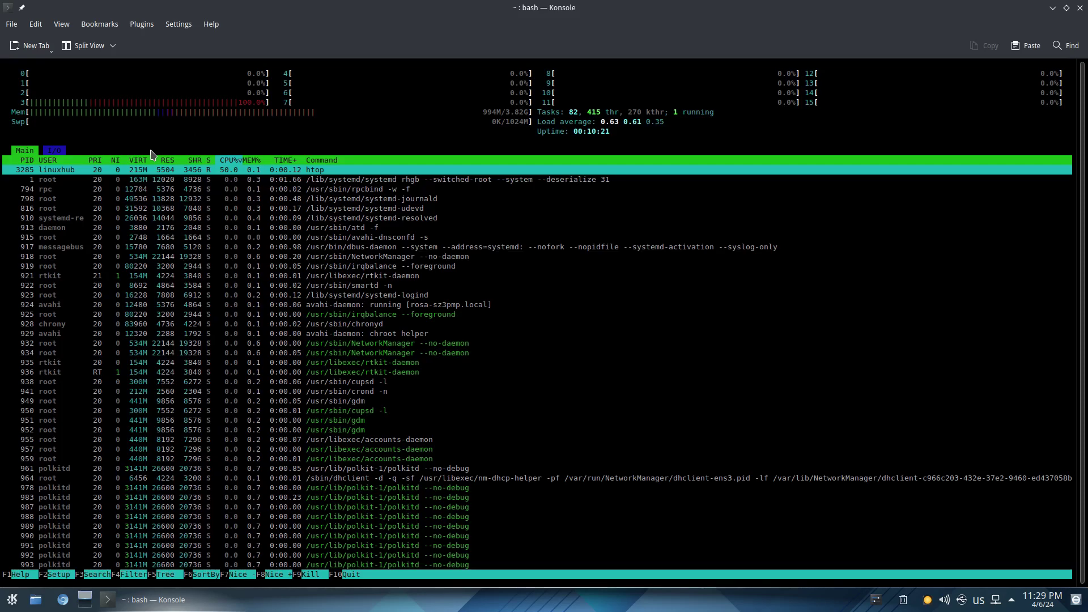
{"action": "key", "text": "ctrl+plus"}
{"action": "key", "text": "ctrl+plus"}
{"action": "key", "text": "ctrl+plus"}
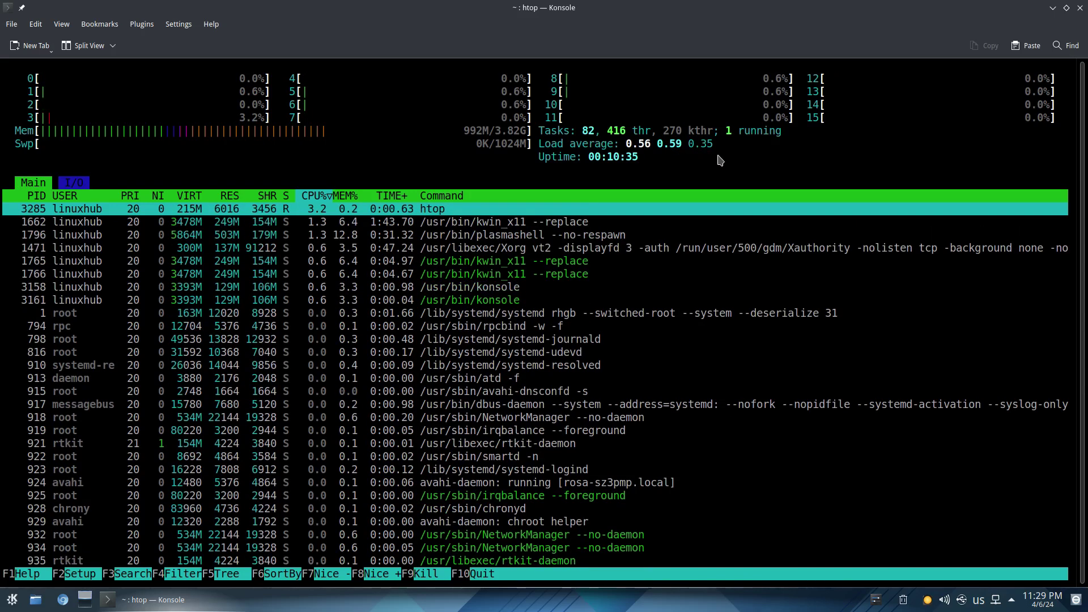
{"action": "type", "text": "qn"}
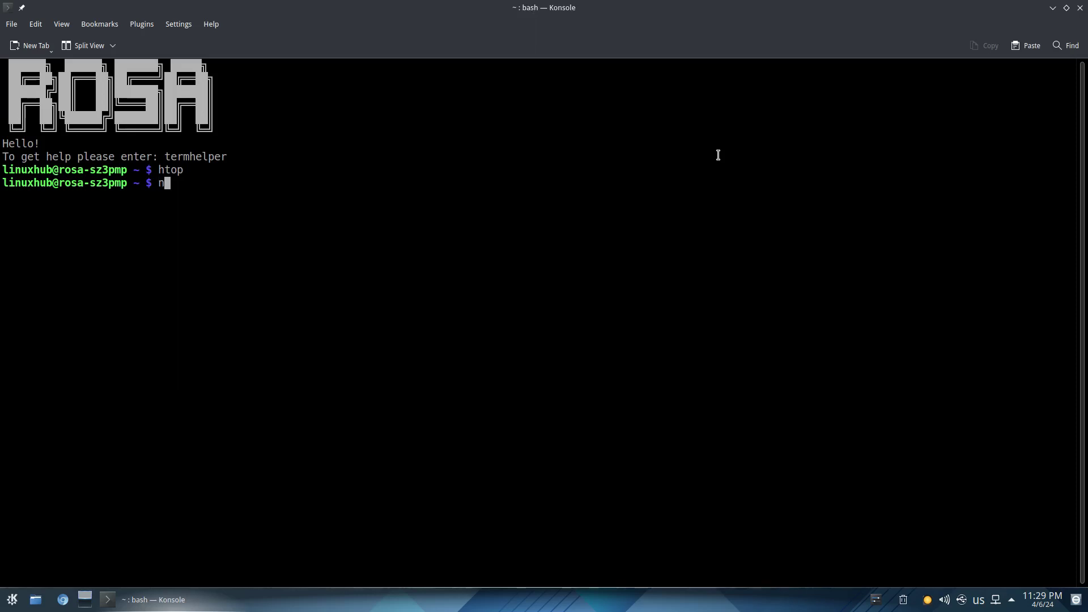
{"action": "type", "text": "eofetch"}
Run neofetch and copy the suggested 'sudo dnf install neofetch' command from the not-found message.
{"action": "key", "text": "Return"}
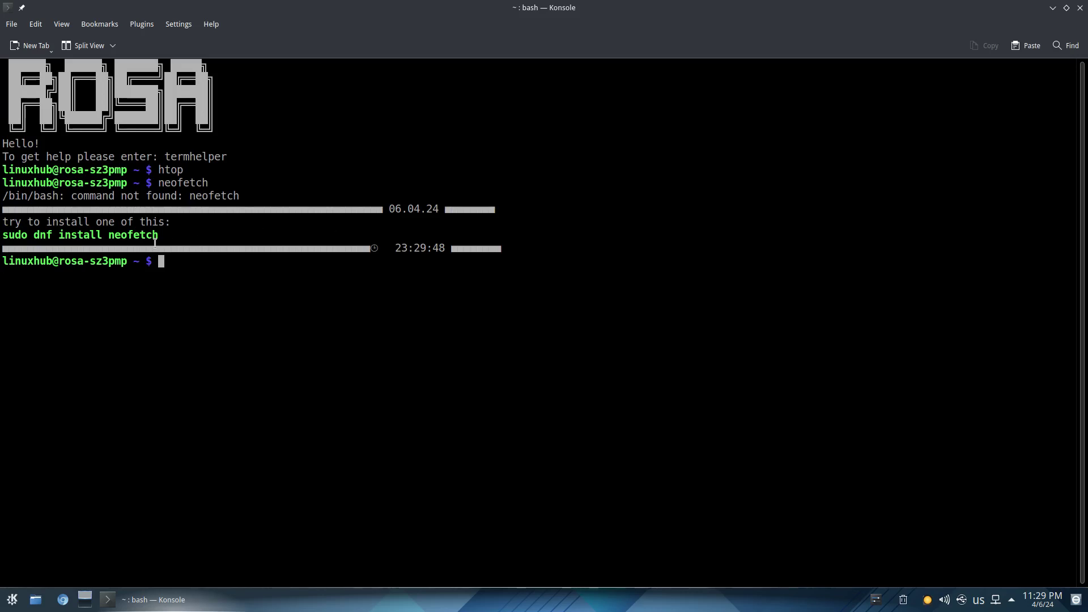
{"action": "triple_click", "coordinate": [79, 233]}
{"action": "right_click", "coordinate": [79, 234]}
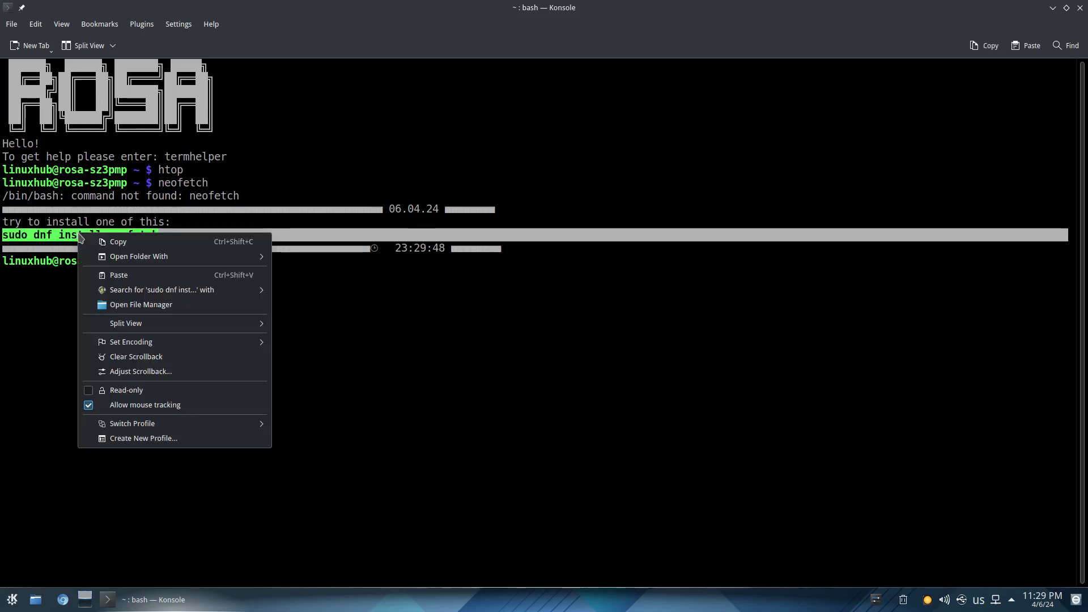
{"action": "left_click", "coordinate": [102, 237]}
Paste and run the install command, enter the admin password, and confirm installing neofetch 7.1.0-5.
{"action": "left_click", "coordinate": [168, 266]}
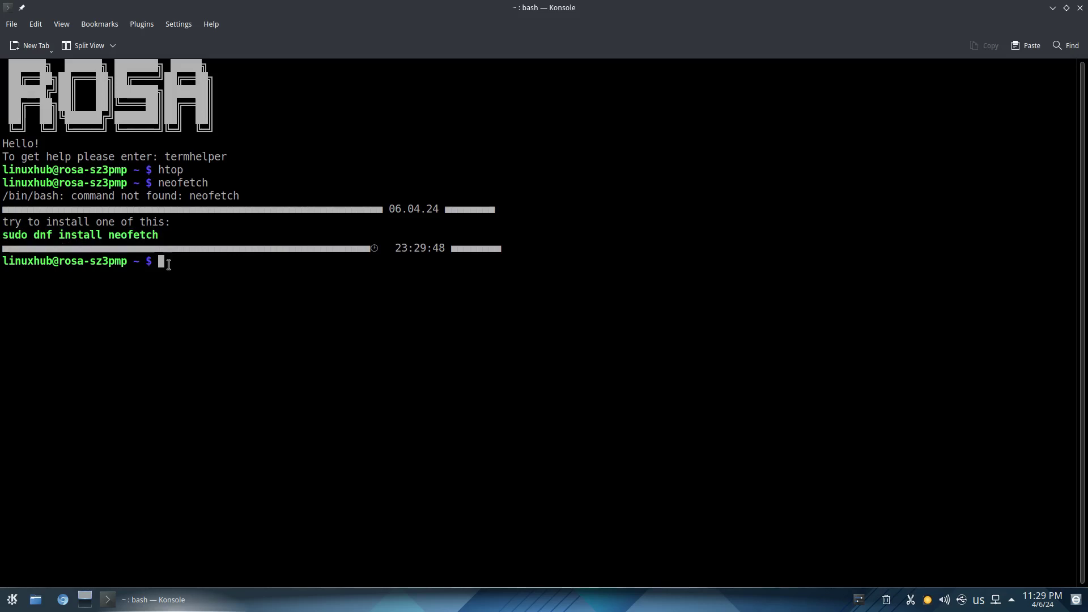
{"action": "right_click", "coordinate": [168, 265]}
{"action": "left_click", "coordinate": [209, 293]}
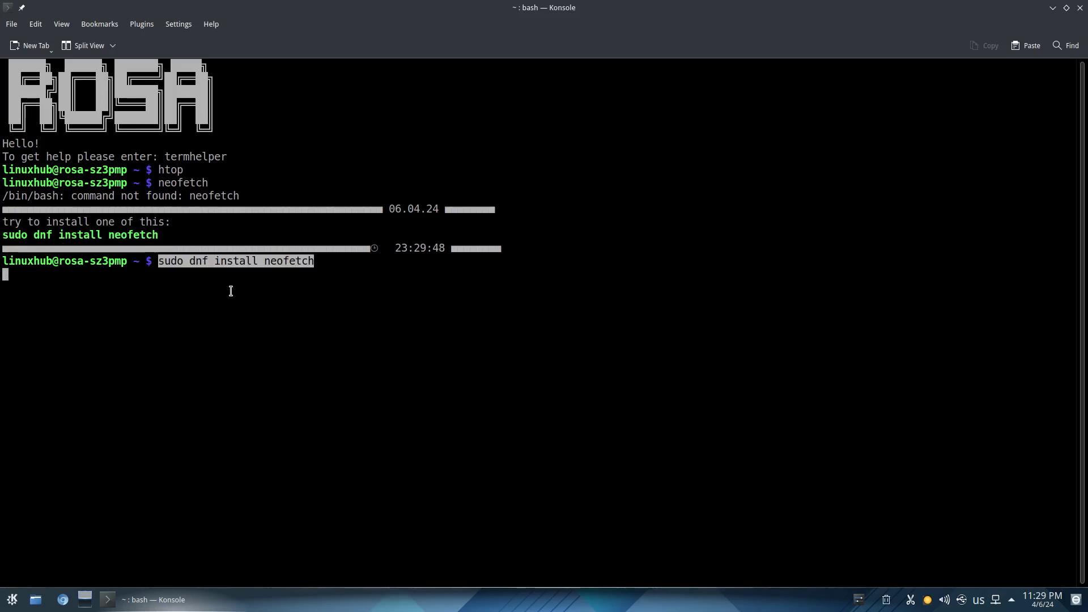
{"action": "key", "text": "Return"}
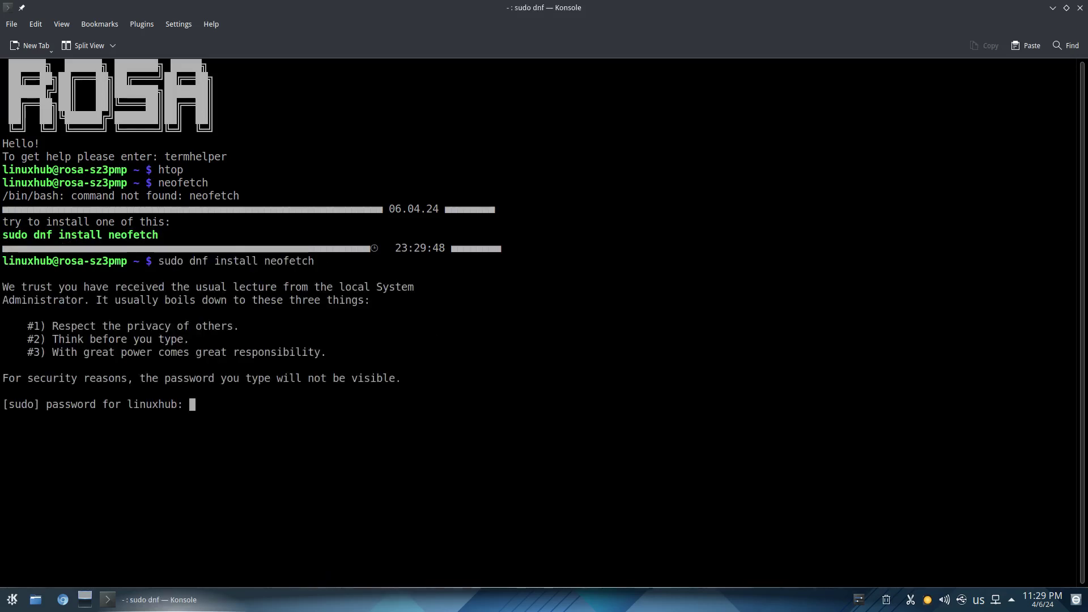
{"action": "key", "text": "Return"}
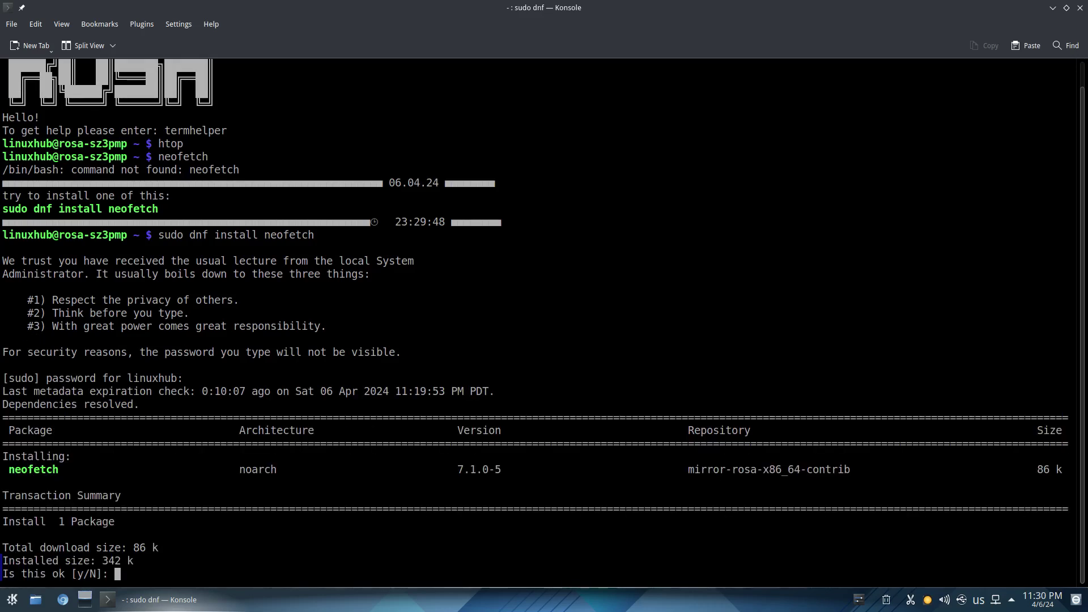
{"action": "type", "text": "y"}
{"action": "key", "text": "Return"}
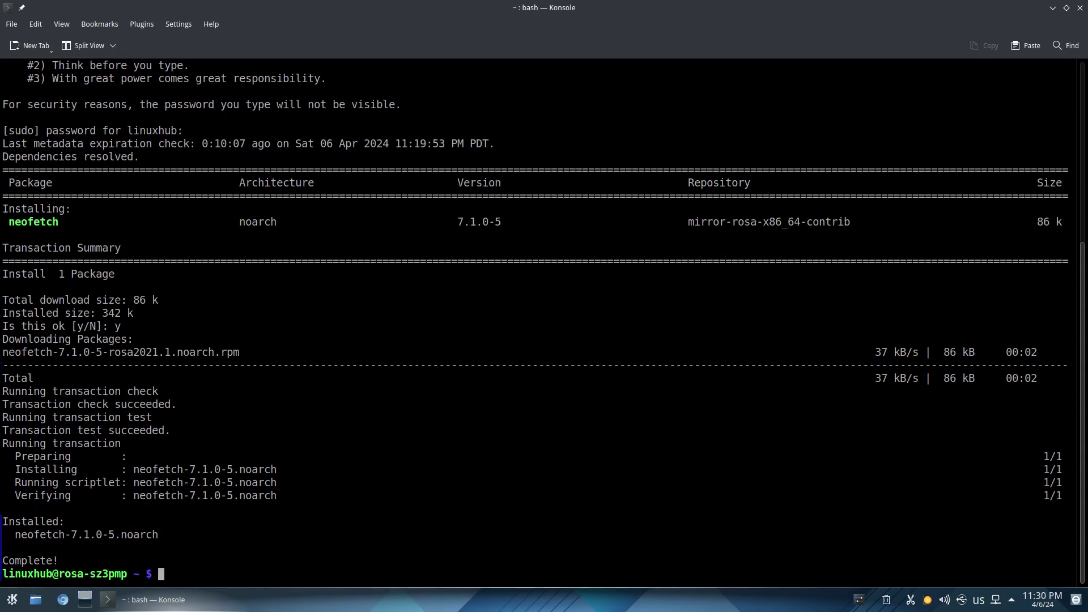
Clear the screen, run neofetch in an enlarged font, and highlight its Kernel 6.6.21 line.
{"action": "type", "text": "clear"}
{"action": "key", "text": "Return"}
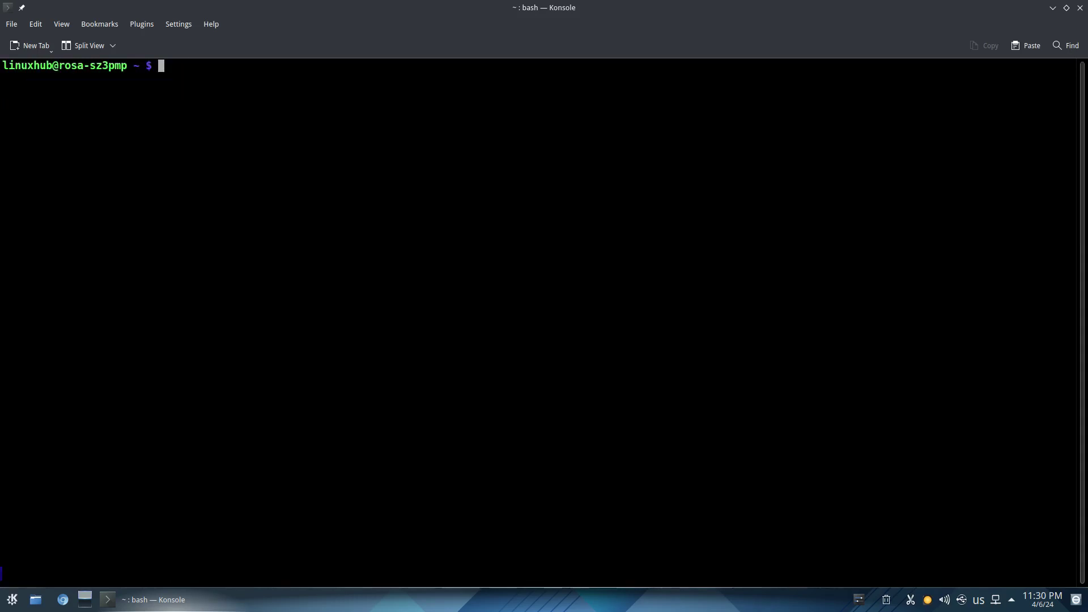
{"action": "type", "text": "neofetch"}
{"action": "key", "text": "Return"}
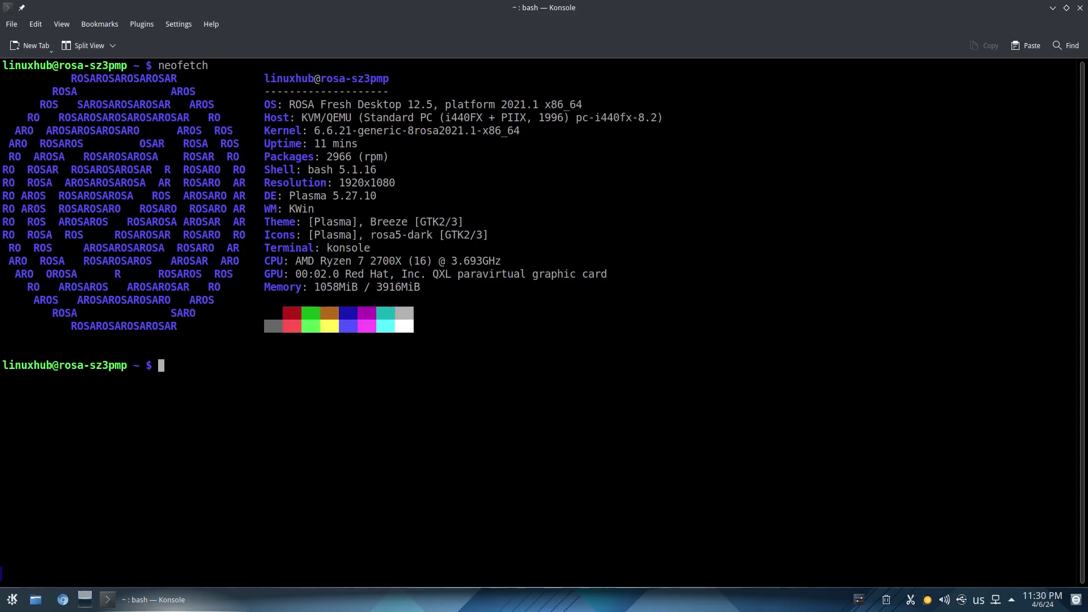
{"action": "key", "text": "ctrl+plus"}
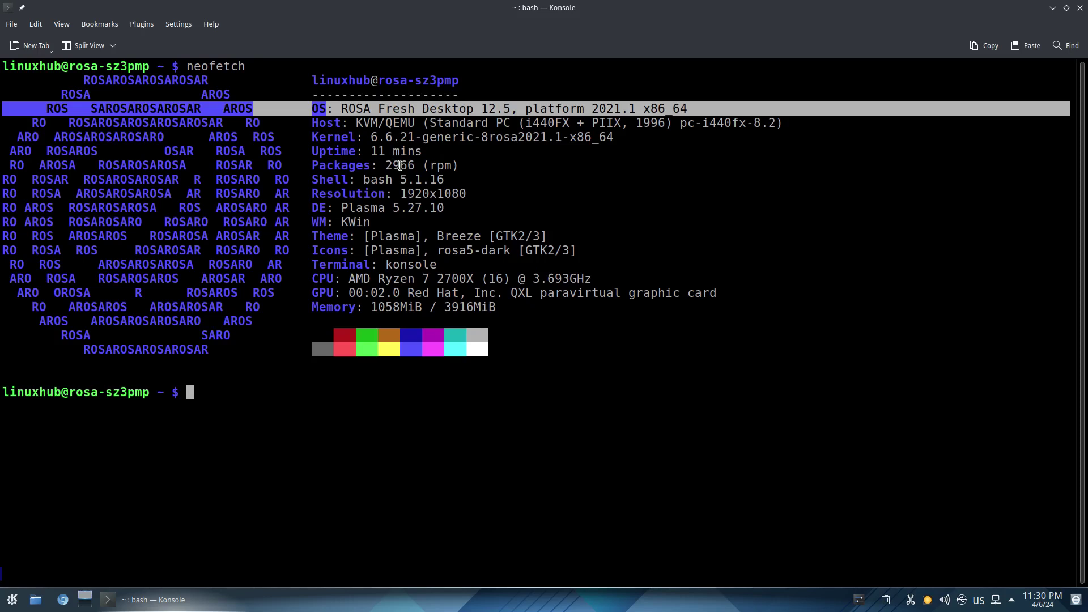
{"action": "triple_click", "coordinate": [399, 136]}
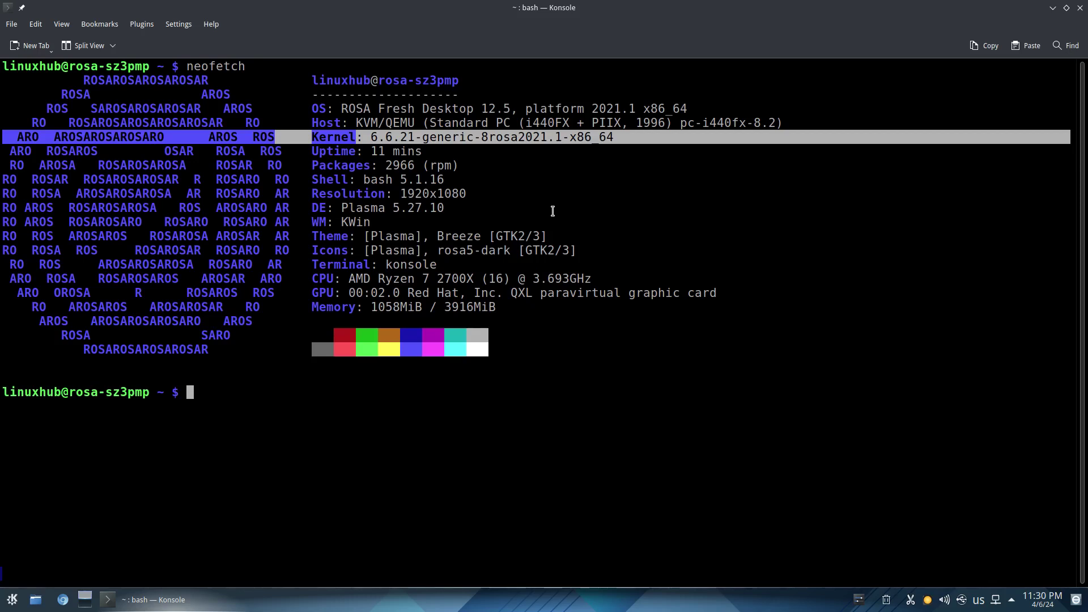
{"action": "left_click", "coordinate": [364, 210]}
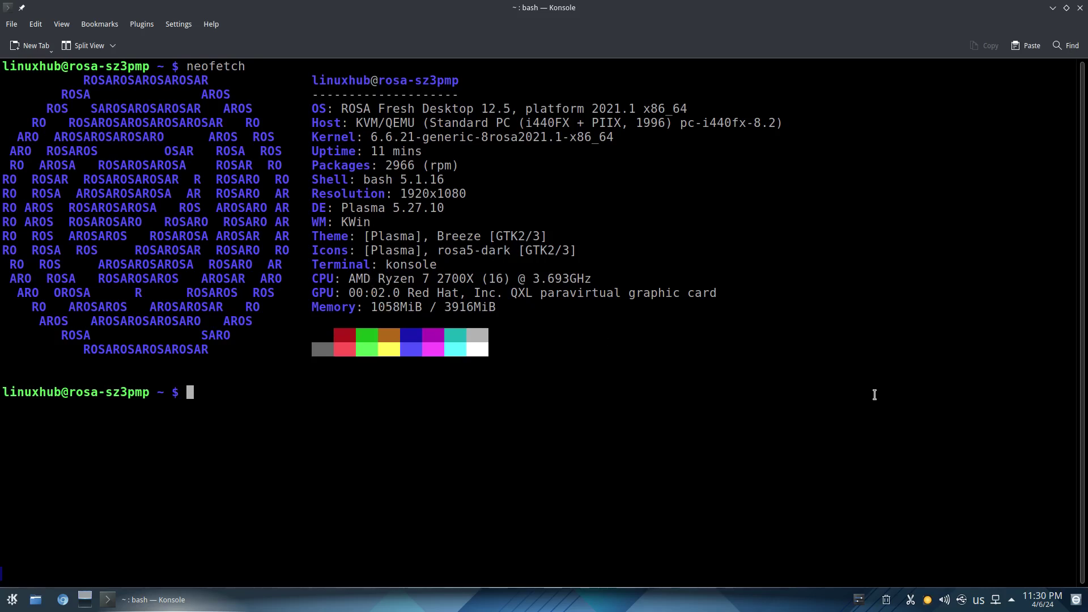
Bring up the window actions menu for Konsole's taskbar entry.
{"action": "right_click", "coordinate": [177, 602]}
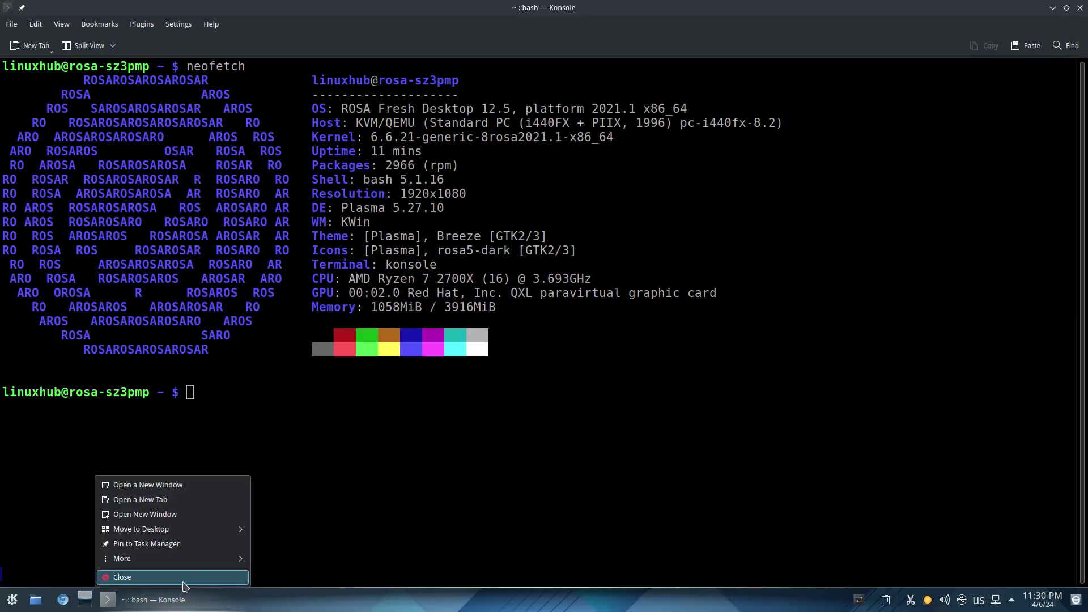